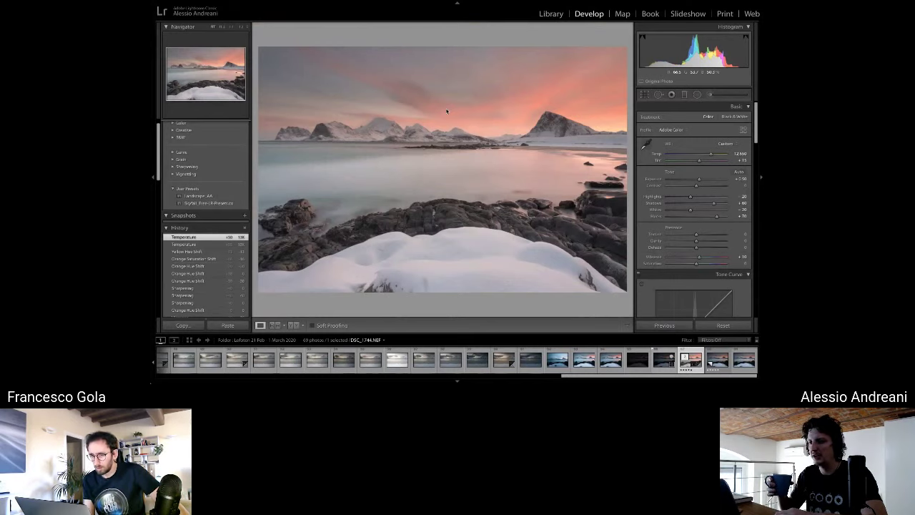
Switch from Lightroom to Photoshop, where the snowy coastal landscape photo is open.
{"action": "key", "text": "super+Tab"}
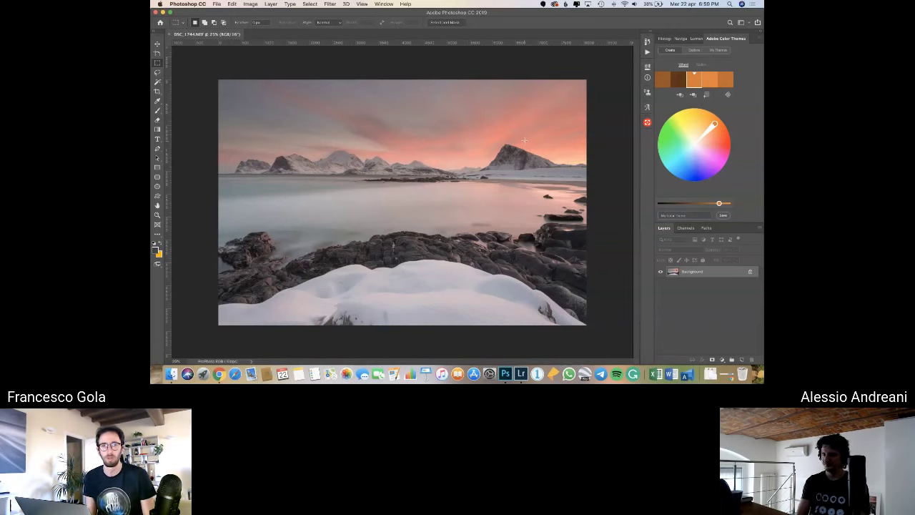
{"action": "left_click", "coordinate": [216, 4]}
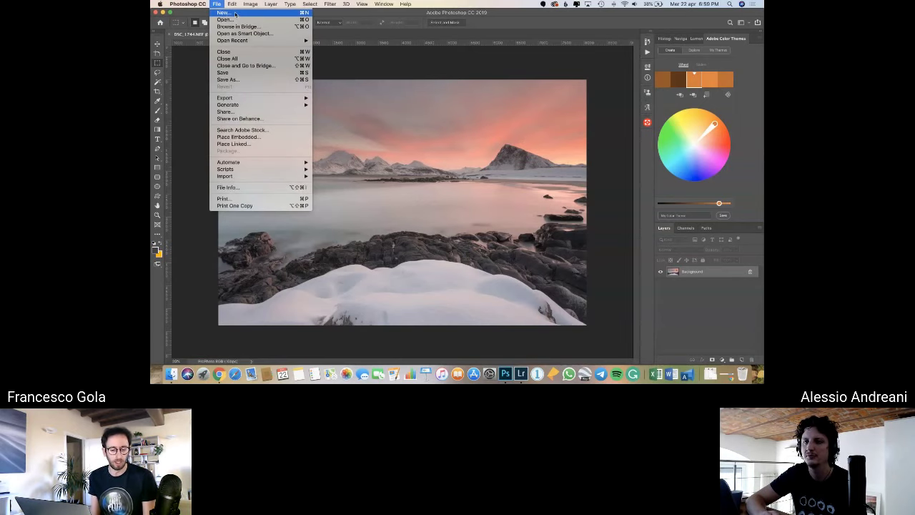
{"action": "left_click", "coordinate": [234, 13]}
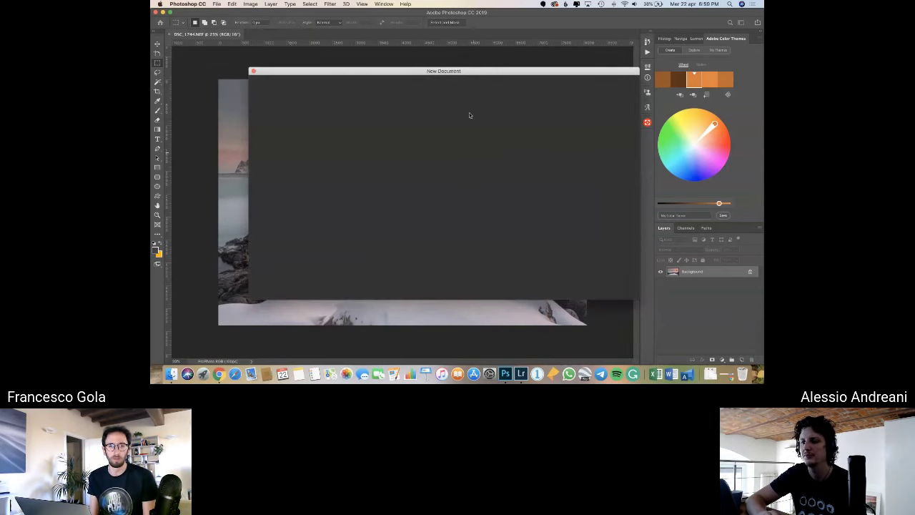
{"action": "left_click", "coordinate": [586, 286]}
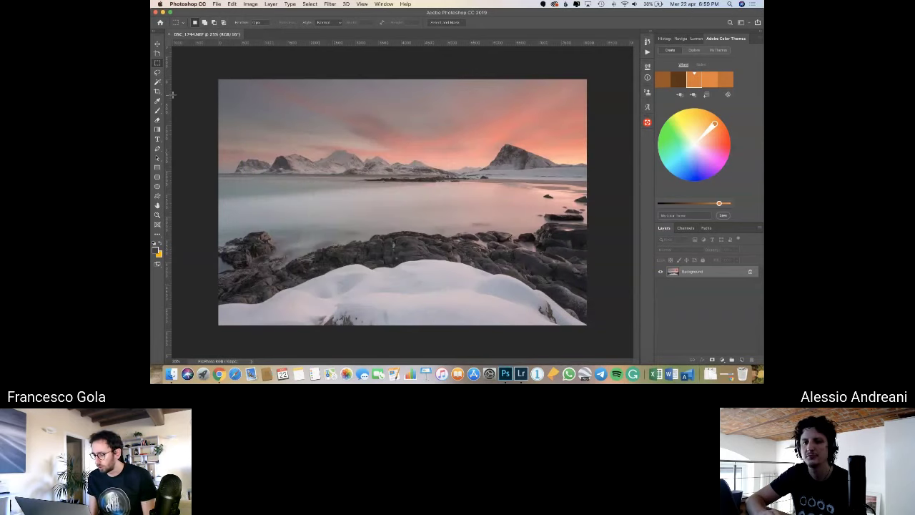
Copy a small rectangular patch of the dark foreground rocks and paste it into a new document sized from the clipboard.
{"action": "left_click_drag", "start_coordinate": [459, 240], "coordinate": [483, 258]}
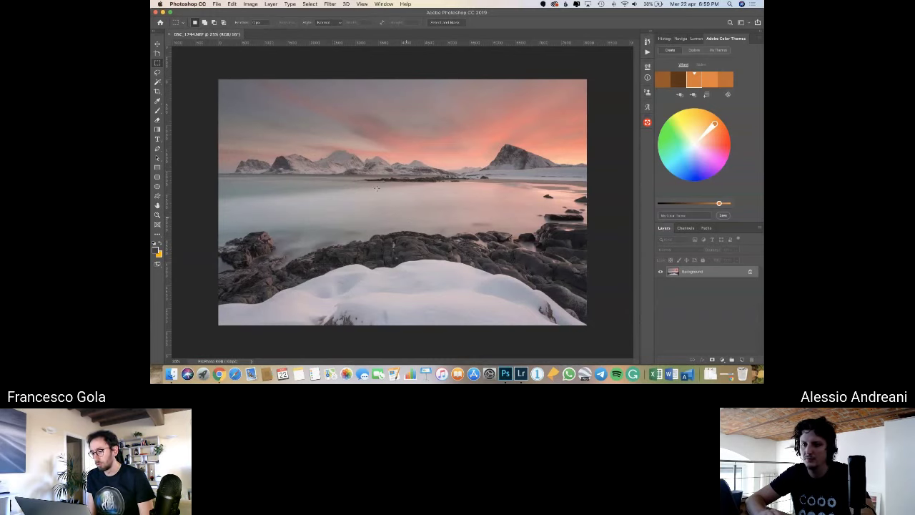
{"action": "left_click", "coordinate": [218, 5]}
{"action": "left_click", "coordinate": [228, 11]}
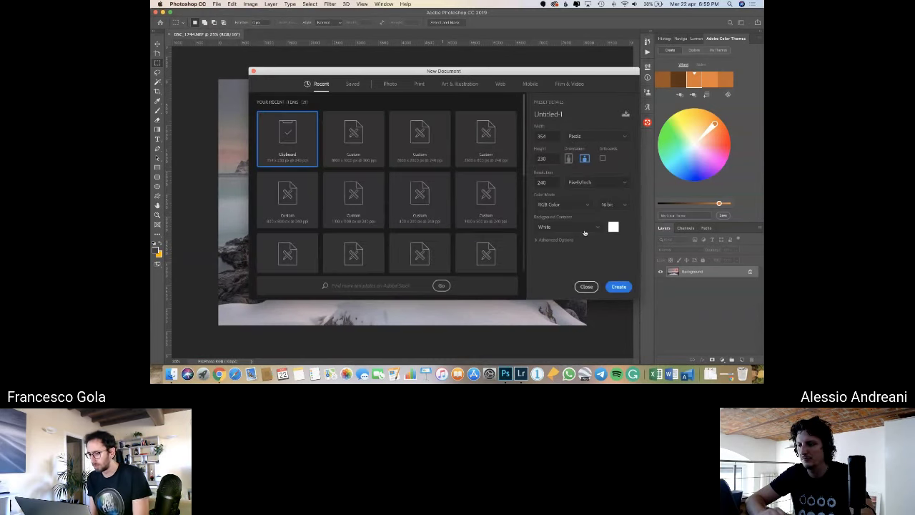
{"action": "left_click", "coordinate": [618, 286]}
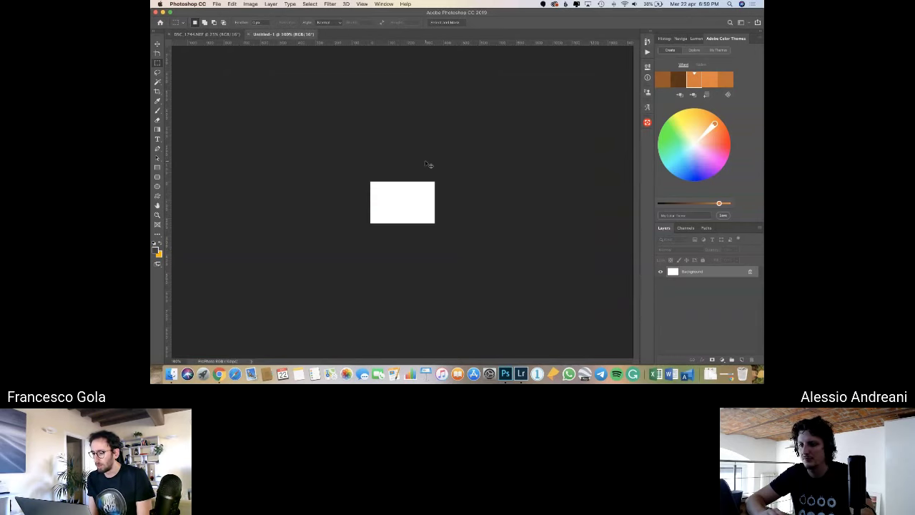
{"action": "key", "text": "super+v"}
Apply Smart Sharpen to the pasted rock layer at 110% amount and 1.0 px radius, removing Lens Blur.
{"action": "left_click", "coordinate": [158, 214]}
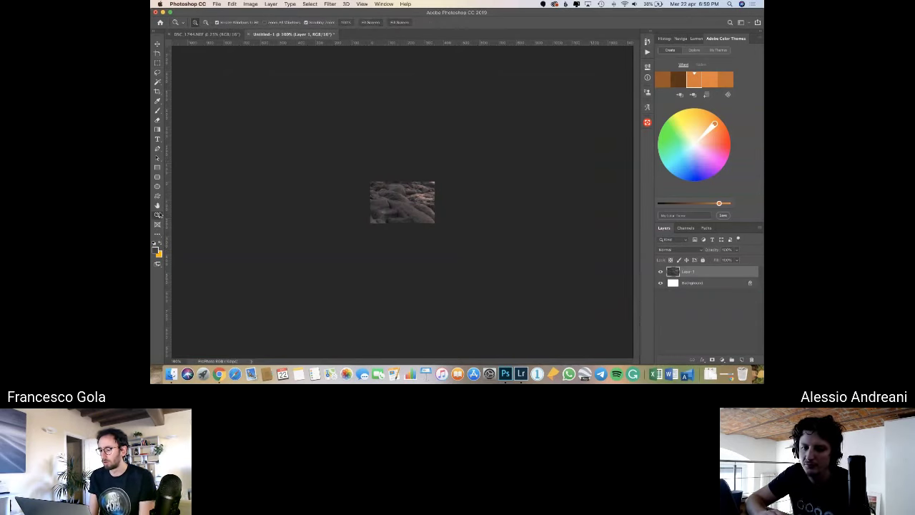
{"action": "left_click_drag", "start_coordinate": [410, 207], "coordinate": [410, 208]}
{"action": "left_click", "coordinate": [329, 4]}
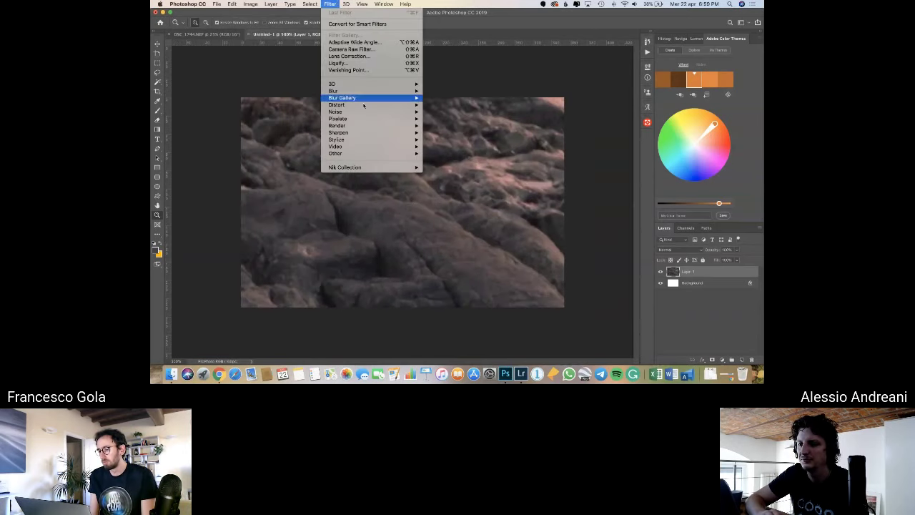
{"action": "mouse_move", "coordinate": [366, 132]}
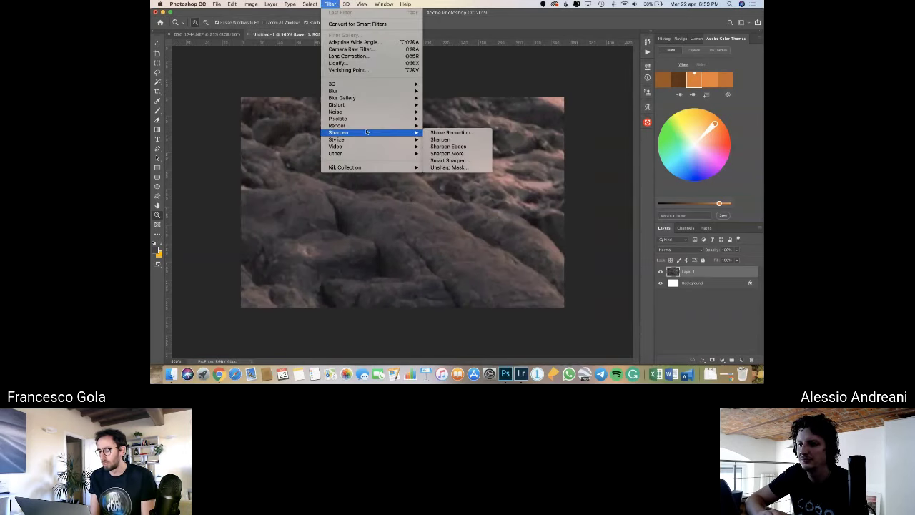
{"action": "left_click", "coordinate": [449, 160]}
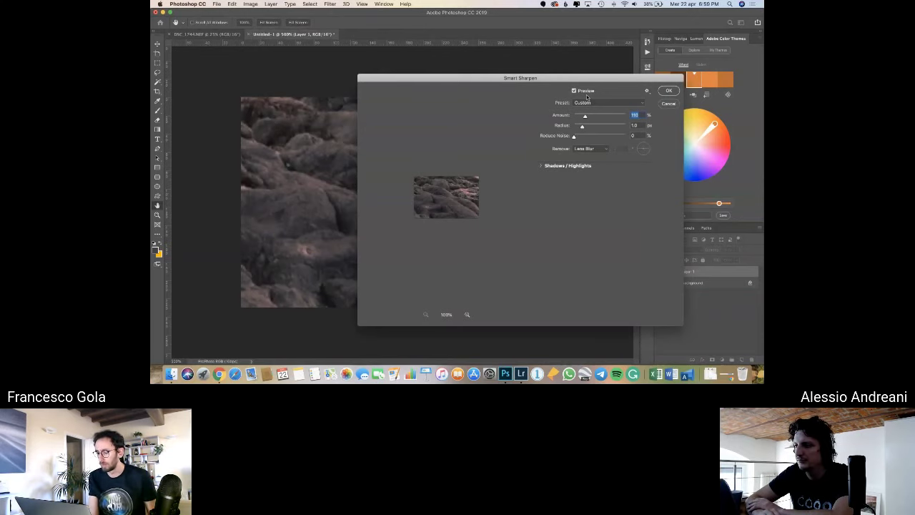
{"action": "left_click", "coordinate": [667, 91]}
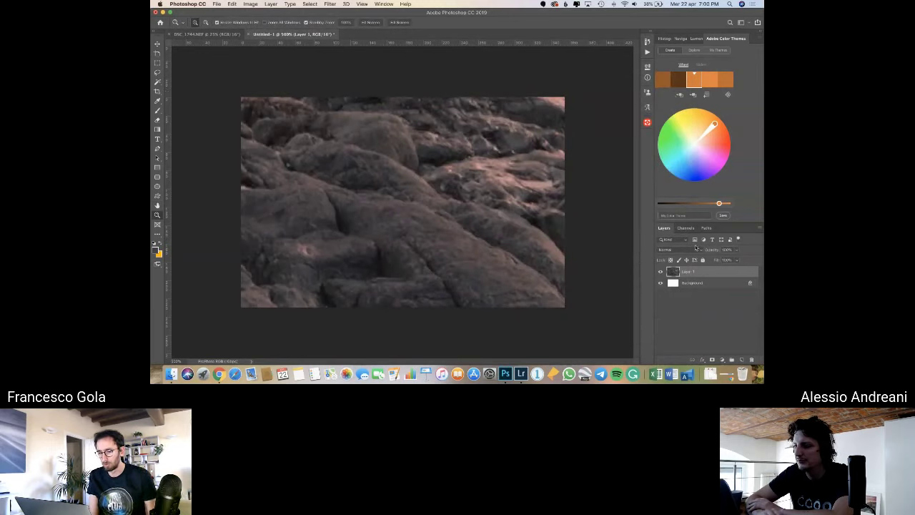
Compare the rock layer before and after Smart Sharpen by alternating between the last two history states.
{"action": "left_click", "coordinate": [647, 41]}
{"action": "left_click", "coordinate": [582, 69]}
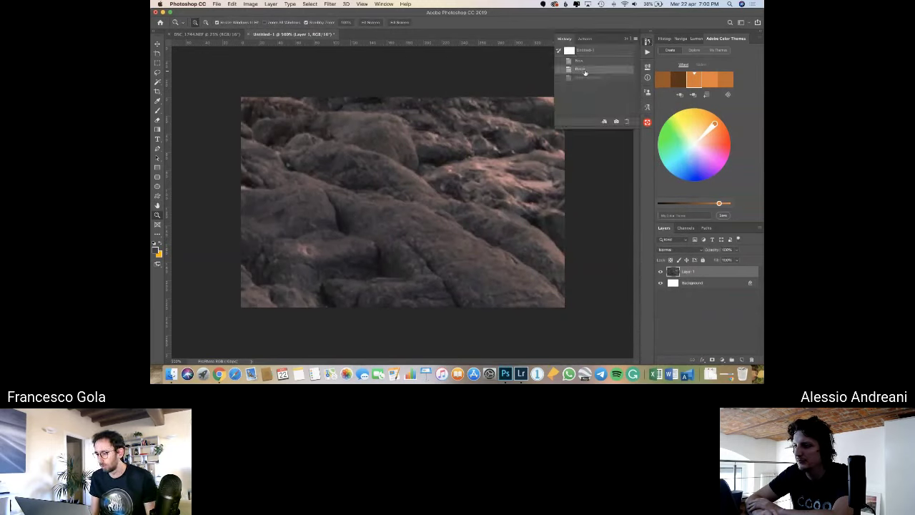
{"action": "left_click", "coordinate": [583, 77]}
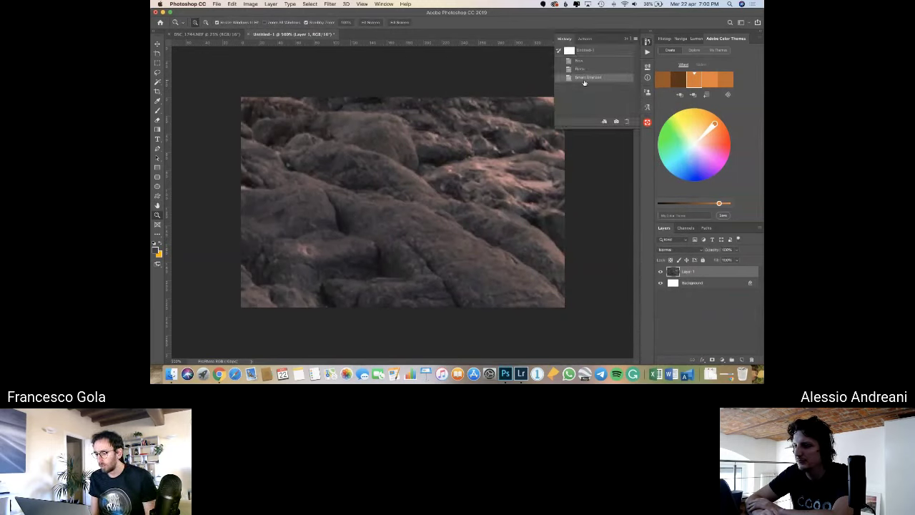
{"action": "left_click", "coordinate": [627, 41]}
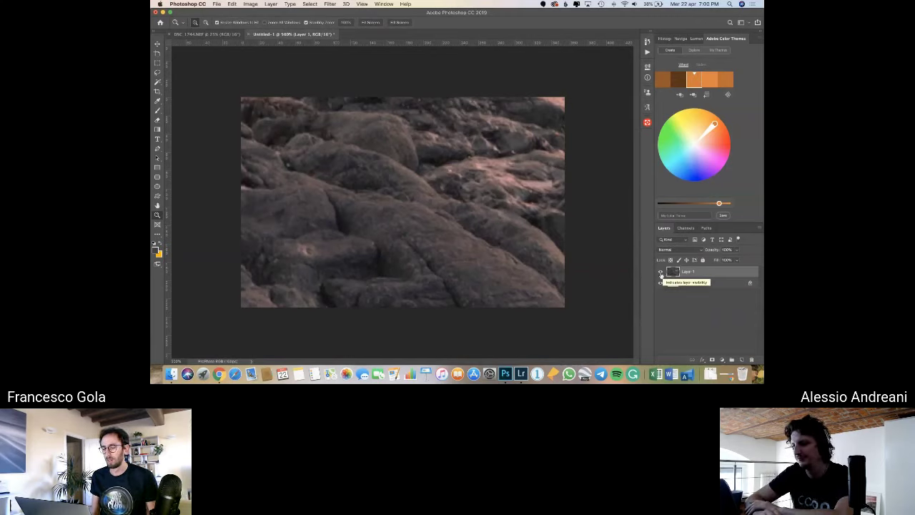
{"action": "left_click", "coordinate": [647, 43]}
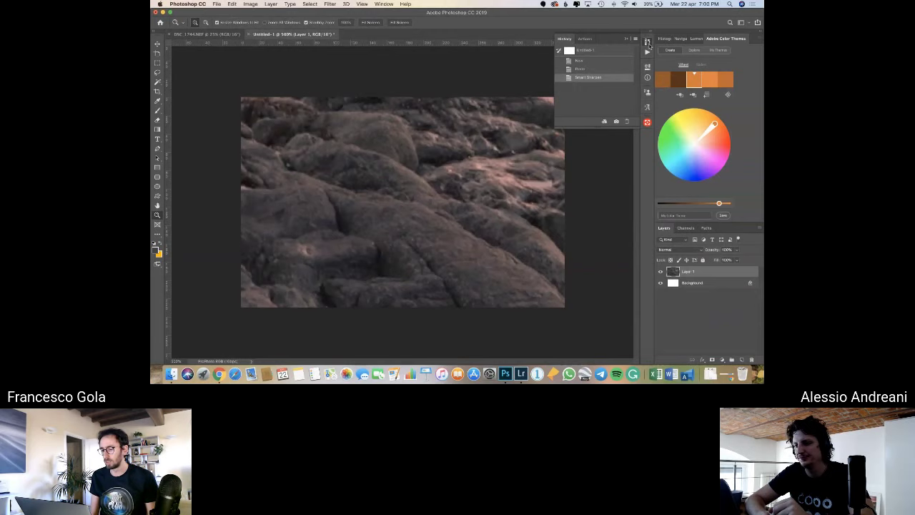
{"action": "left_click", "coordinate": [596, 69]}
{"action": "left_click", "coordinate": [596, 78]}
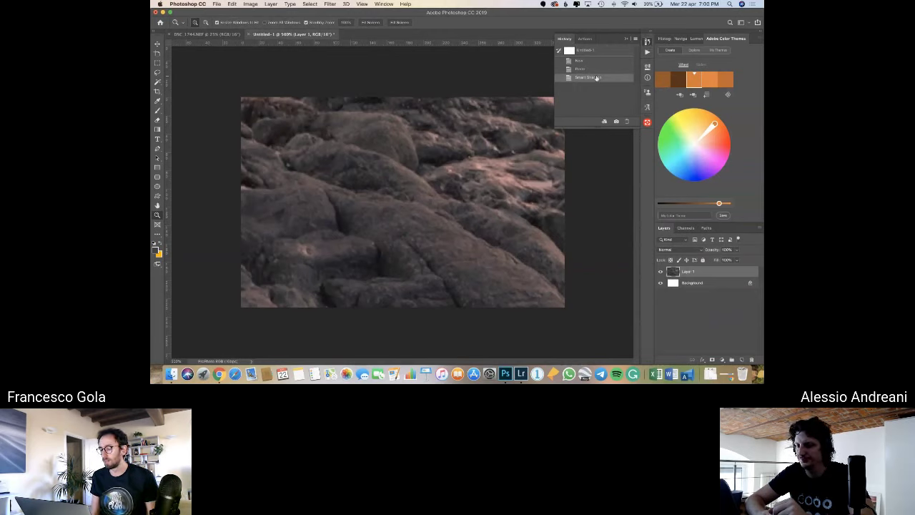
{"action": "left_click", "coordinate": [627, 40]}
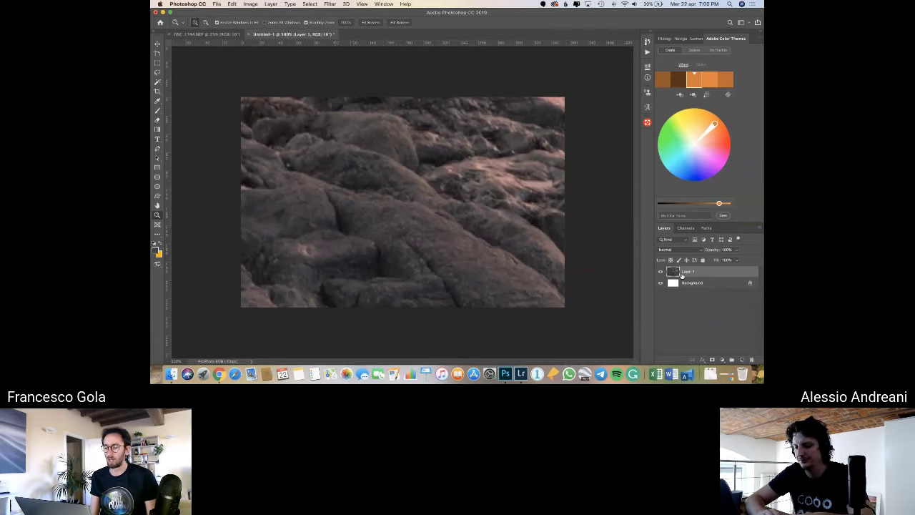
Revert the document to the pasted state and duplicate the rock layer twice.
{"action": "left_click", "coordinate": [647, 43]}
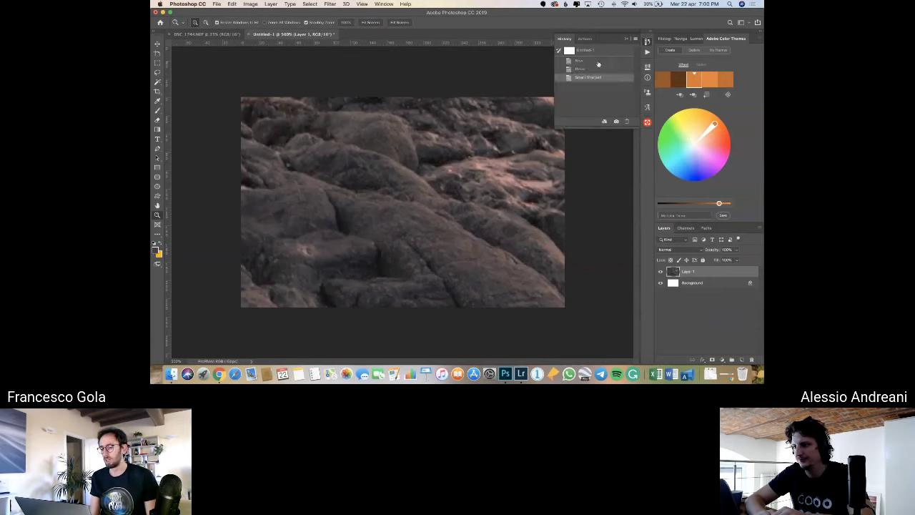
{"action": "left_click", "coordinate": [598, 61]}
{"action": "left_click", "coordinate": [598, 69]}
{"action": "left_click_drag", "start_coordinate": [701, 274], "coordinate": [741, 360]}
{"action": "left_click_drag", "start_coordinate": [705, 274], "coordinate": [741, 360]}
Apply Smart Sharpen to the topmost rock copy at 110% amount and 1.0 px radius, removing Lens Blur.
{"action": "left_click", "coordinate": [327, 5]}
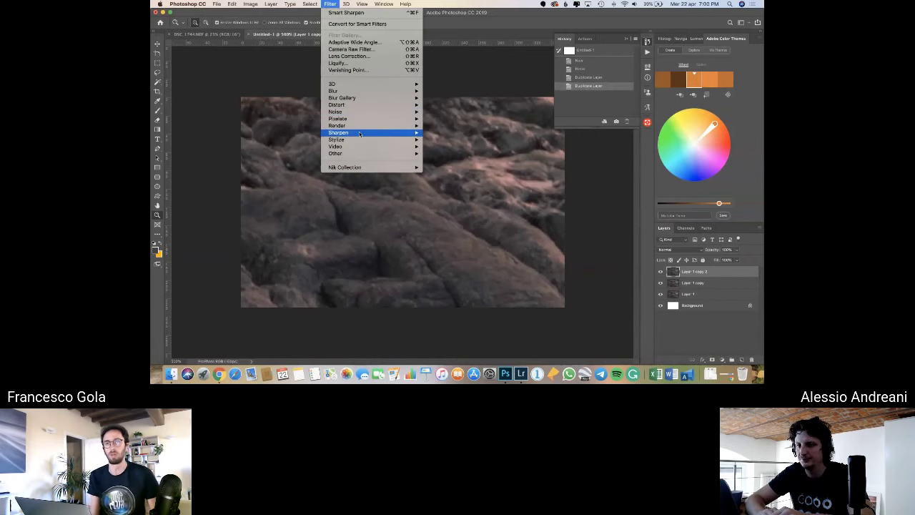
{"action": "mouse_move", "coordinate": [386, 133]}
{"action": "left_click", "coordinate": [458, 161]}
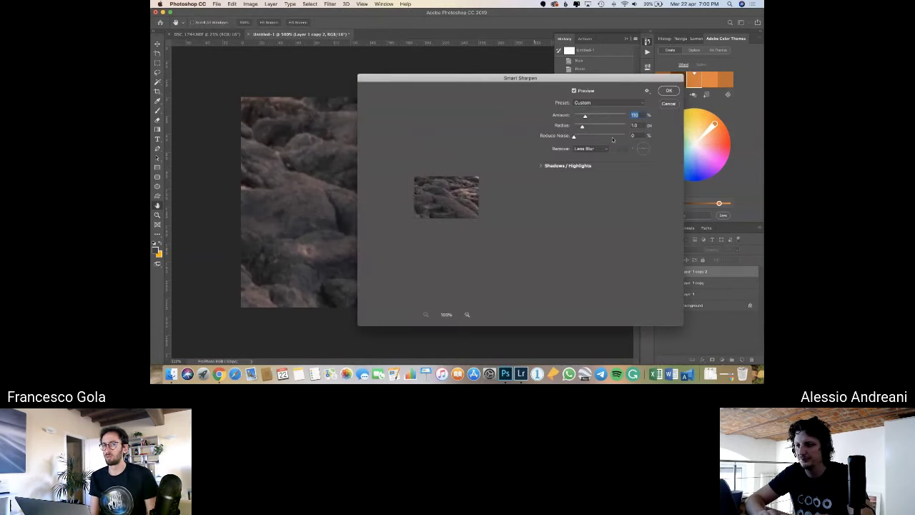
{"action": "left_click", "coordinate": [668, 91]}
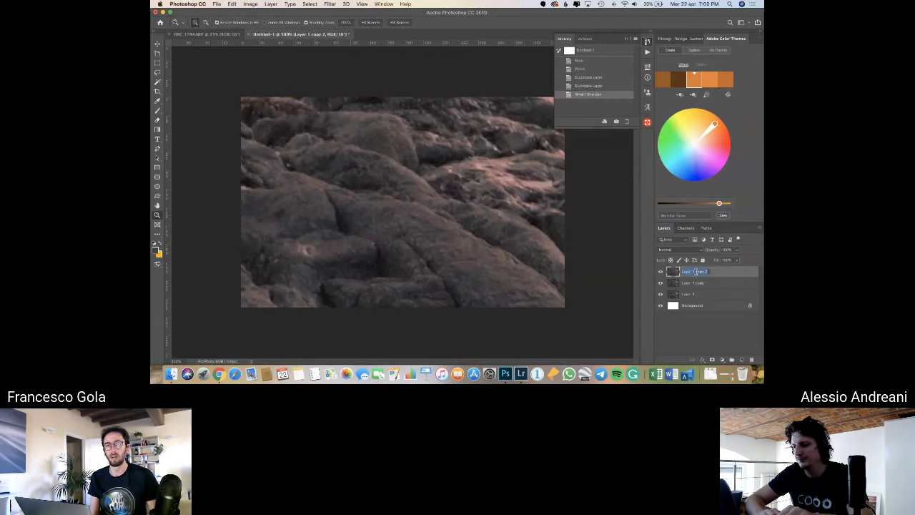
Rename the sharpened topmost layer and hide it, making Layer 1 copy the active layer.
{"action": "type", "text": "Sh"}
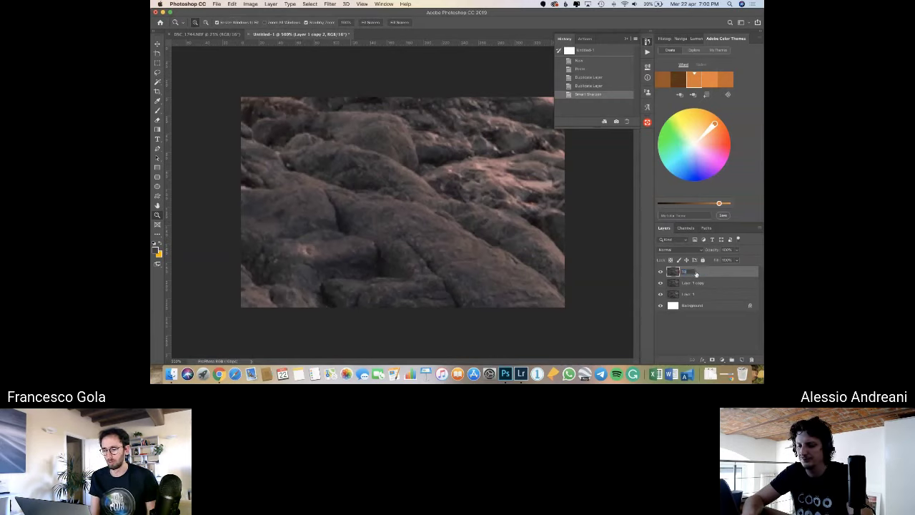
{"action": "left_click", "coordinate": [695, 283]}
{"action": "left_click", "coordinate": [660, 271]}
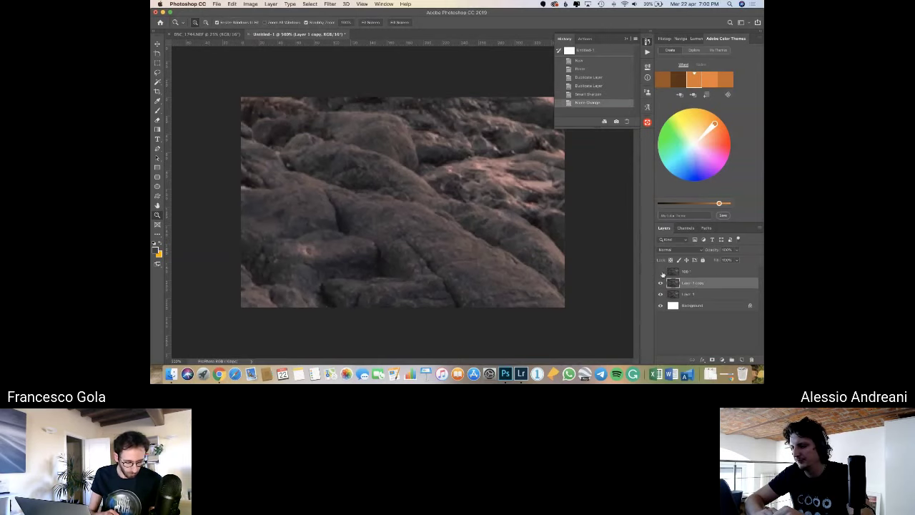
Apply Smart Sharpen to Layer 1 copy at 110% amount with a different radius, removing Lens Blur.
{"action": "left_click", "coordinate": [329, 4]}
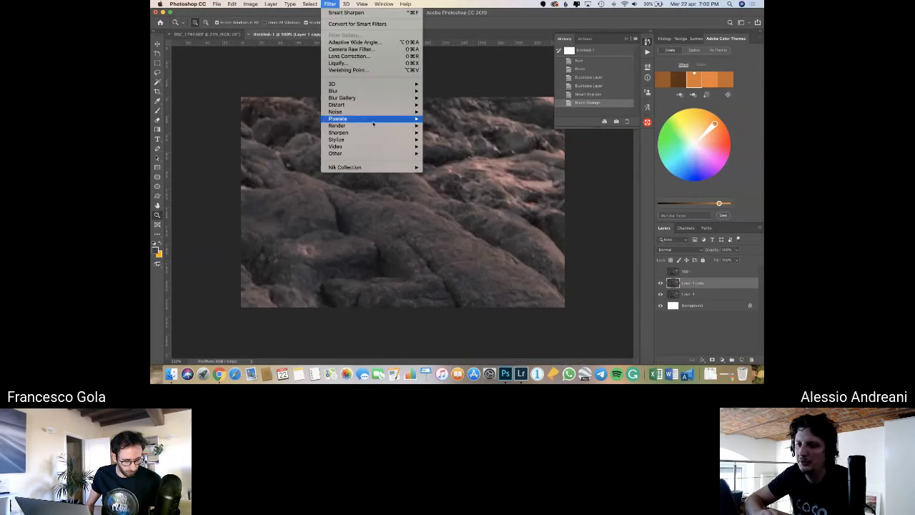
{"action": "mouse_move", "coordinate": [400, 133]}
{"action": "left_click", "coordinate": [457, 163]}
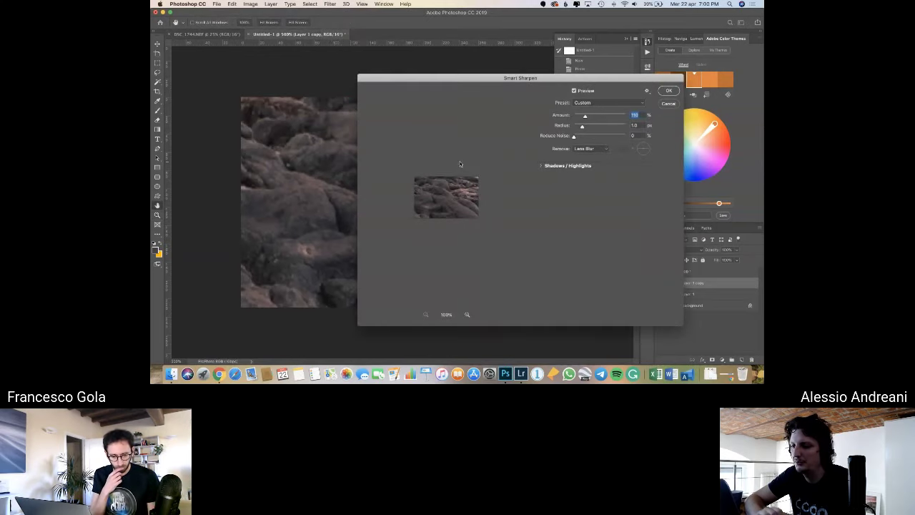
{"action": "left_click_drag", "start_coordinate": [581, 79], "coordinate": [538, 70]}
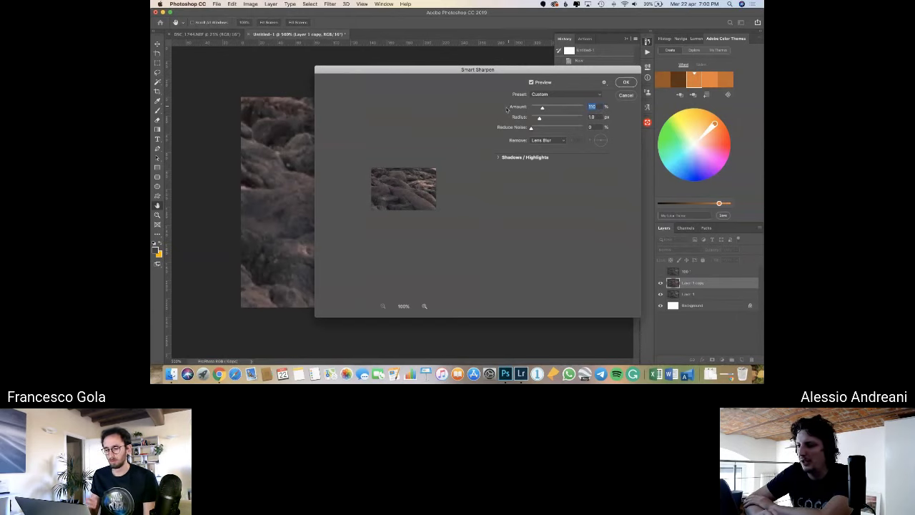
{"action": "left_click", "coordinate": [594, 116]}
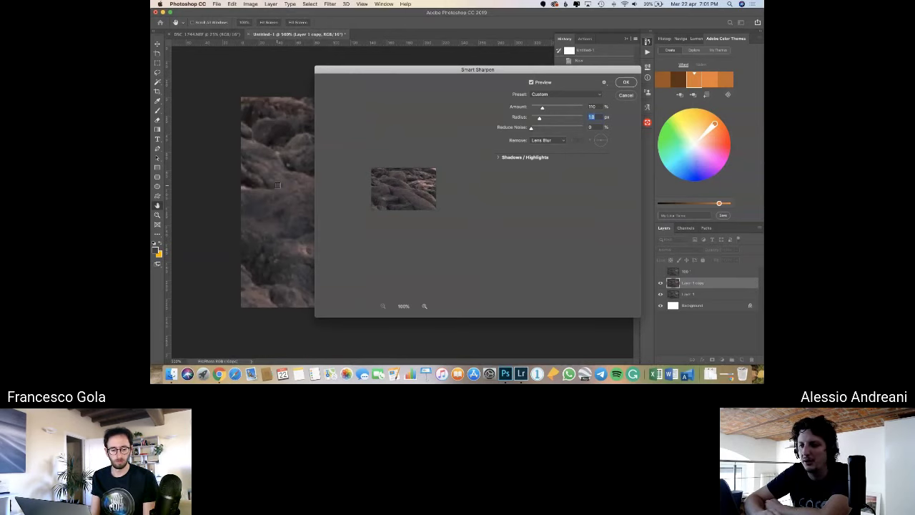
{"action": "left_click_drag", "start_coordinate": [466, 69], "coordinate": [575, 197]}
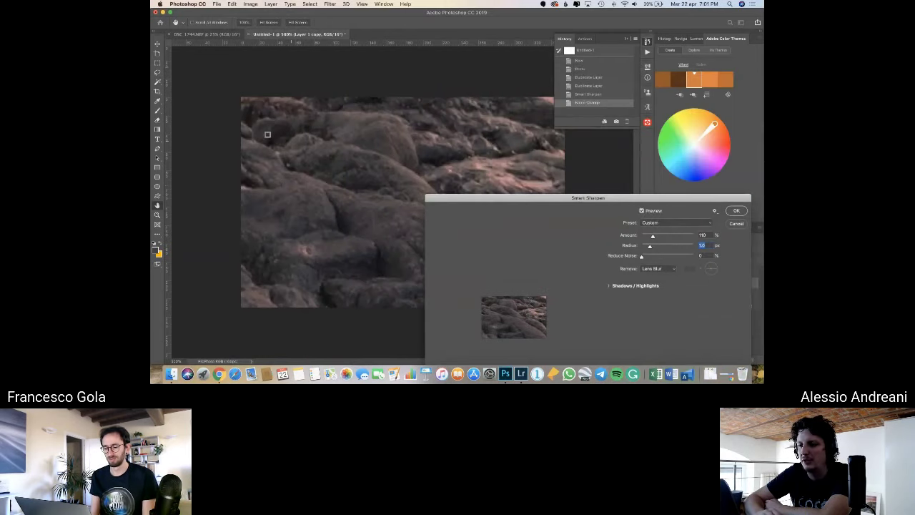
{"action": "left_click_drag", "start_coordinate": [498, 211], "coordinate": [348, 80]}
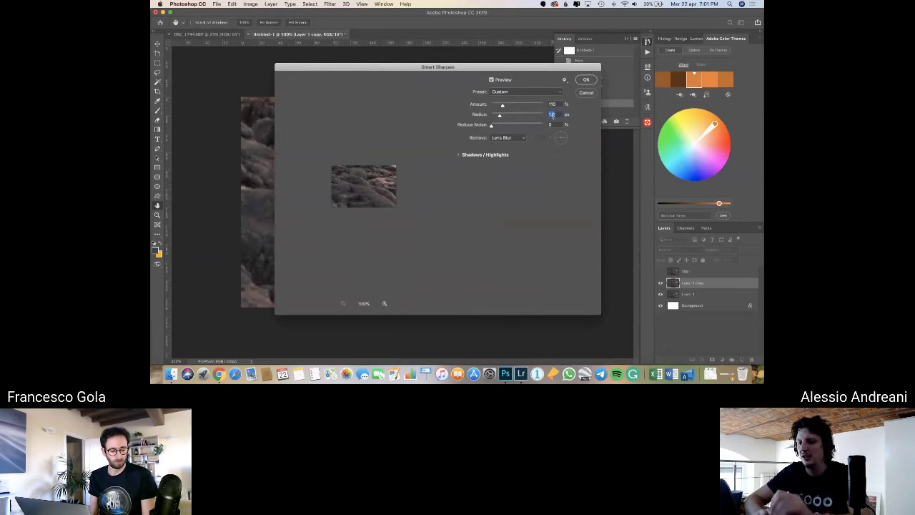
{"action": "left_click", "coordinate": [587, 80]}
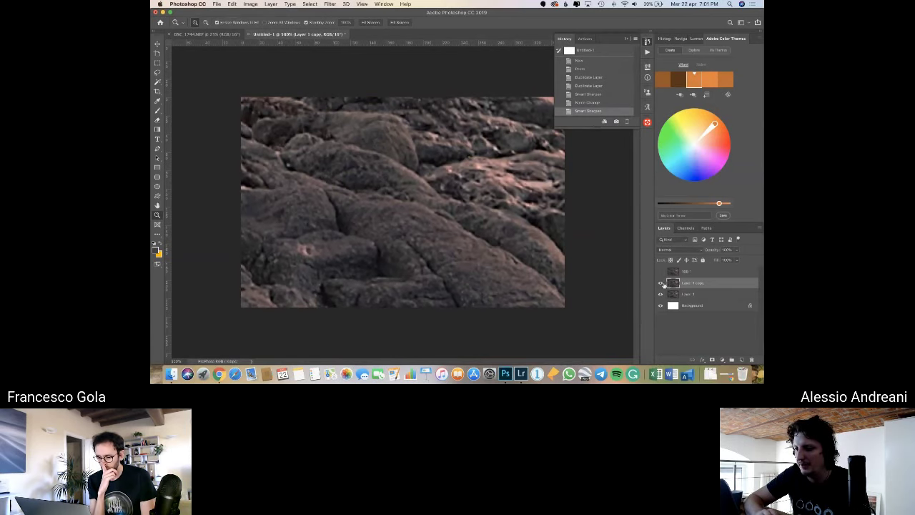
Examine the sharpened rock texture at pixel level around the diagonal crack and again across the whole patch.
{"action": "left_click_drag", "start_coordinate": [474, 299], "coordinate": [457, 283]}
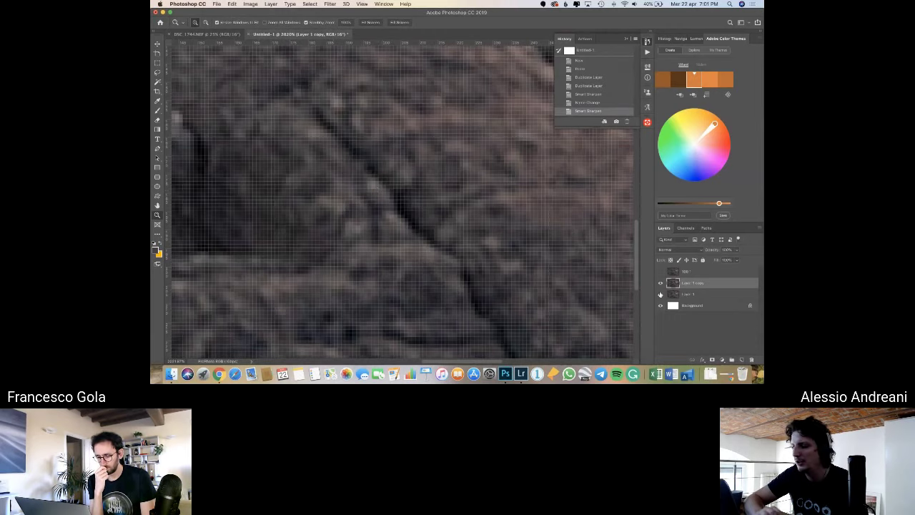
{"action": "left_click", "coordinate": [448, 211]}
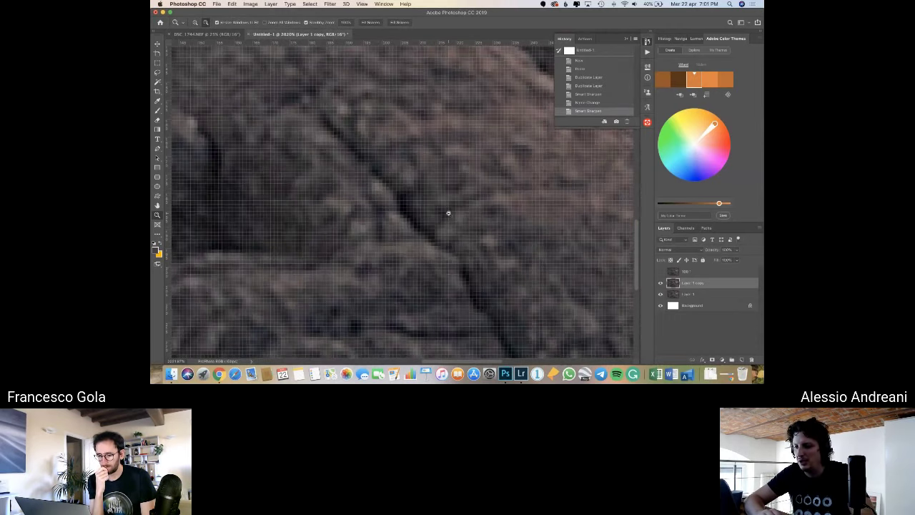
{"action": "scroll", "coordinate": [447, 211], "scroll_direction": "down", "scroll_amount": 10}
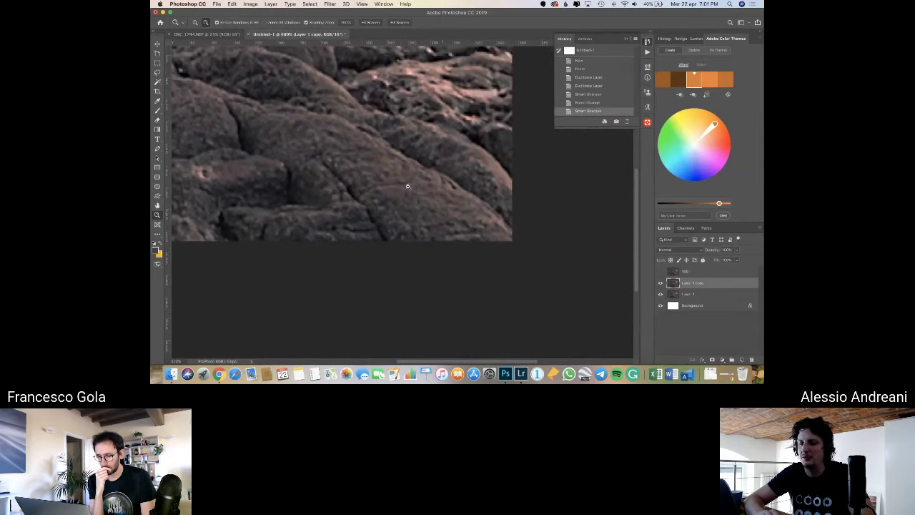
{"action": "scroll", "coordinate": [387, 172], "scroll_direction": "down", "scroll_amount": 1}
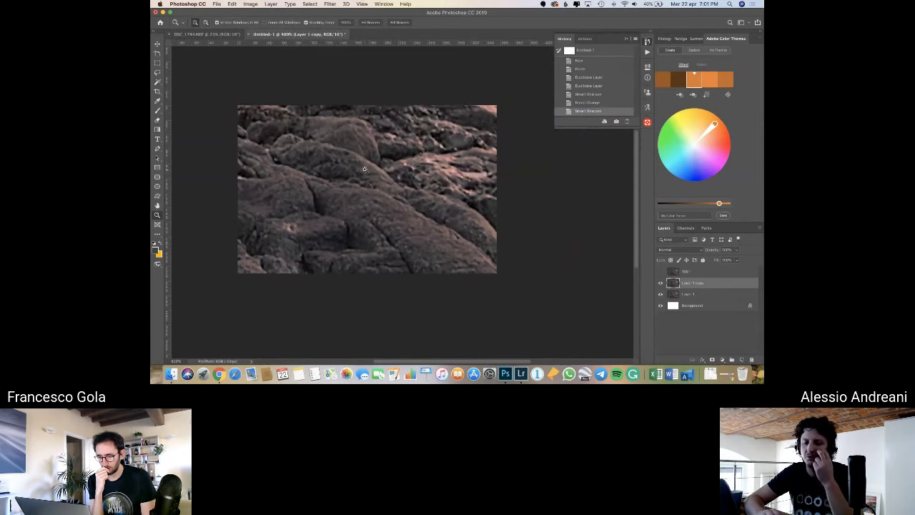
Compare the rock patch against the full landscape photo and check it with and without the sharpened Layer 1 copy.
{"action": "scroll", "coordinate": [363, 169], "scroll_direction": "up", "scroll_amount": 1}
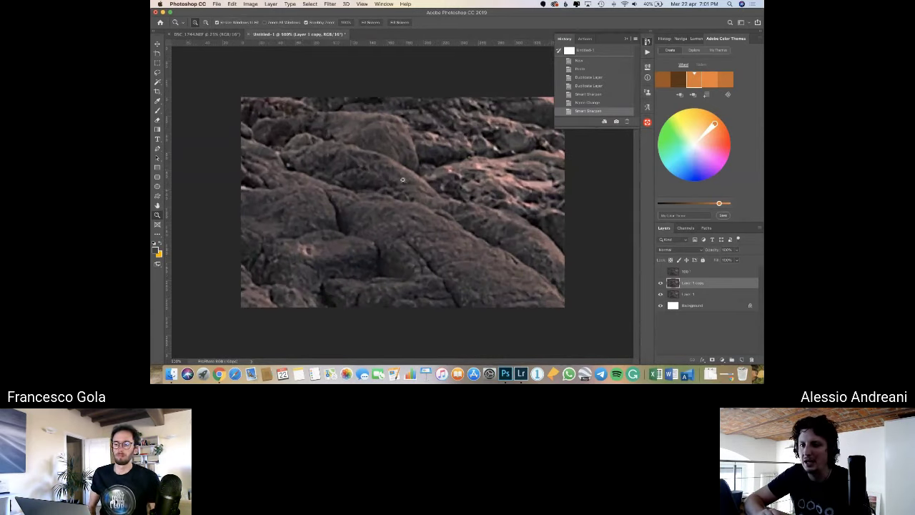
{"action": "left_click", "coordinate": [211, 34]}
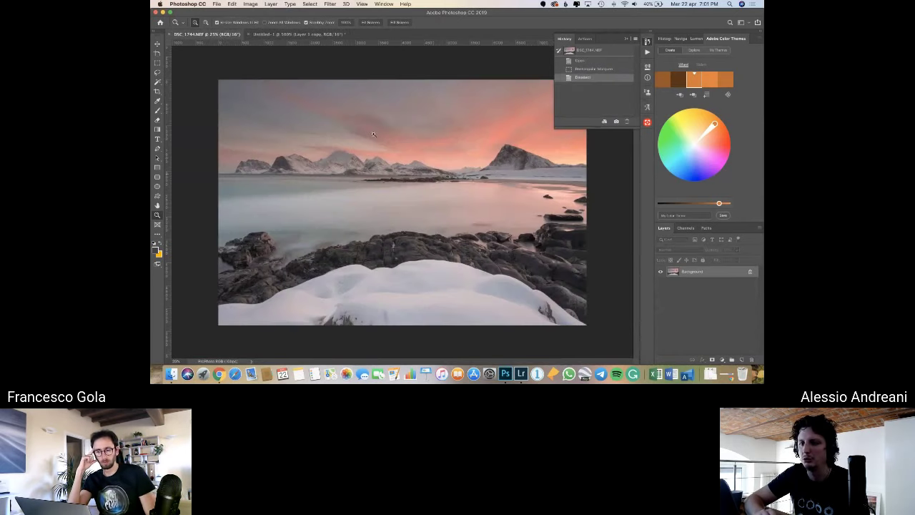
{"action": "left_click", "coordinate": [309, 34]}
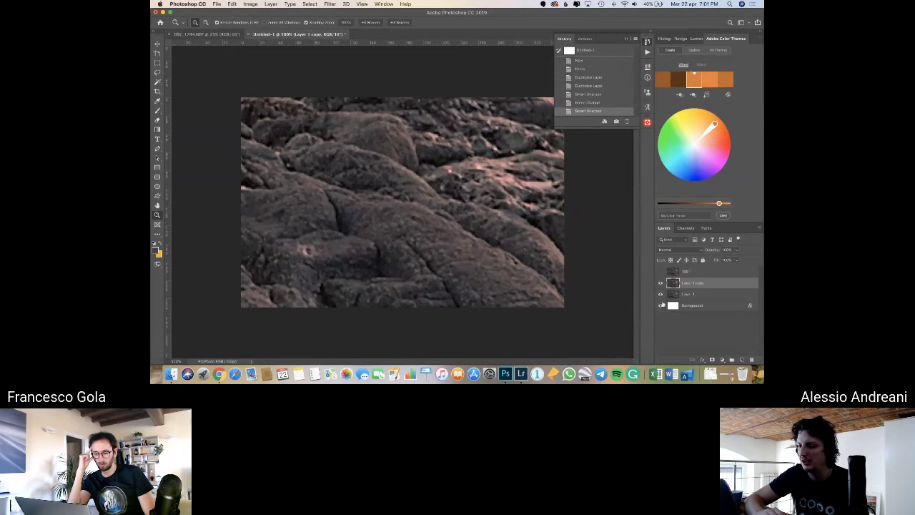
{"action": "left_click", "coordinate": [660, 283]}
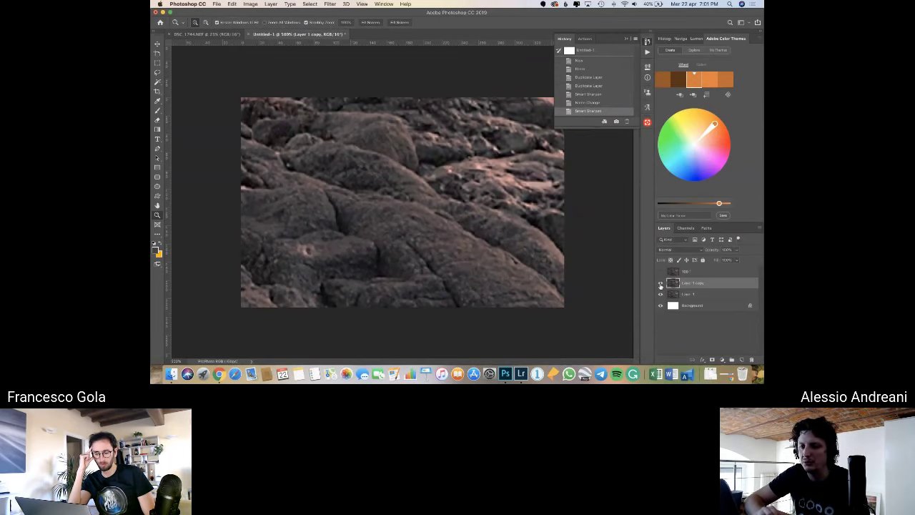
Apply Smart Sharpen to the full landscape photo DSC_1744.NEF at 110% amount and 5.0 px radius, removing Lens Blur.
{"action": "left_click", "coordinate": [212, 34]}
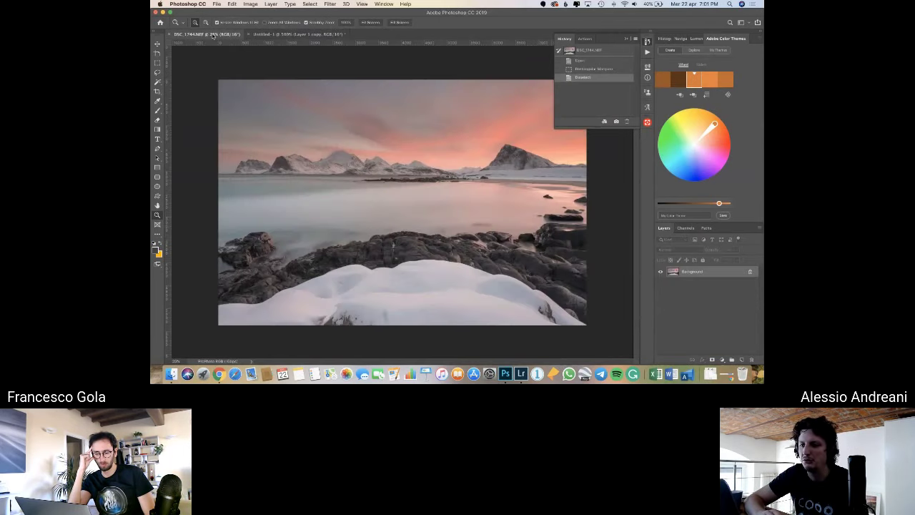
{"action": "left_click", "coordinate": [328, 3]}
{"action": "mouse_move", "coordinate": [372, 132]}
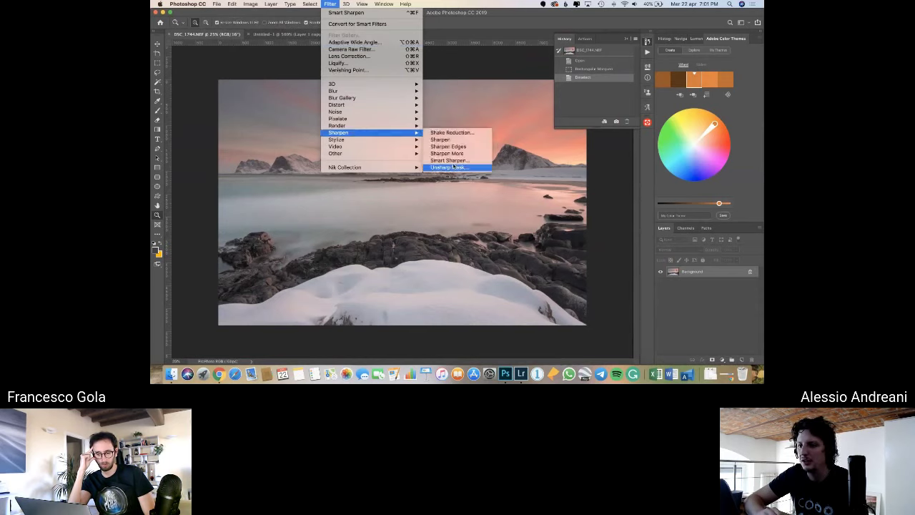
{"action": "left_click", "coordinate": [450, 160]}
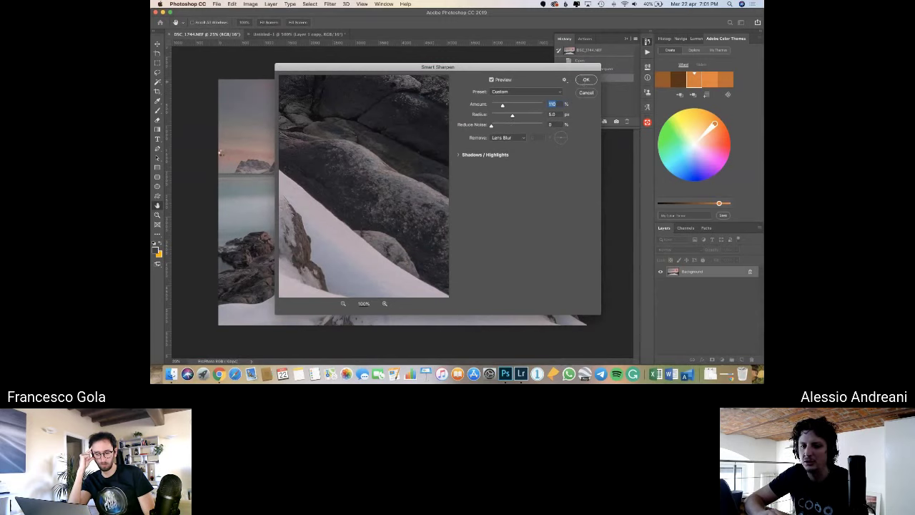
{"action": "key", "text": "Return"}
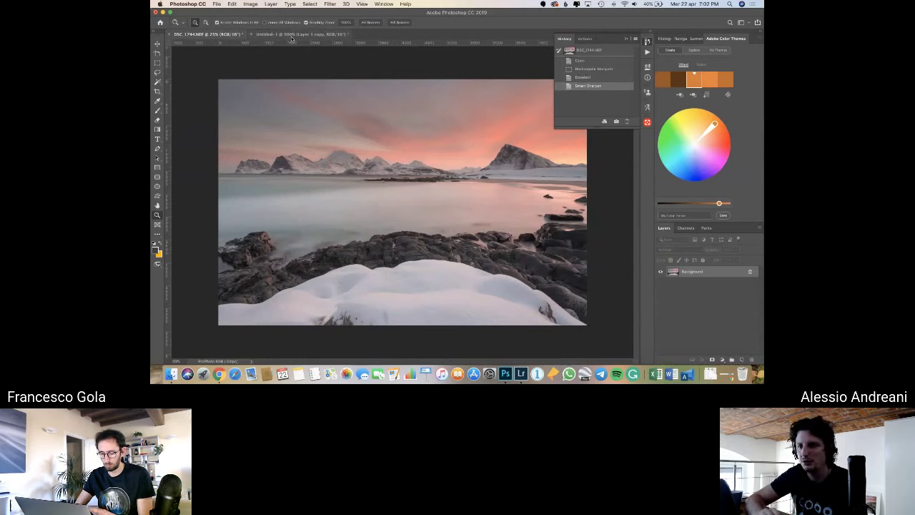
Compare the whole landscape photo before and after Smart Sharpen by alternating between its last two history states.
{"action": "left_click", "coordinate": [588, 77]}
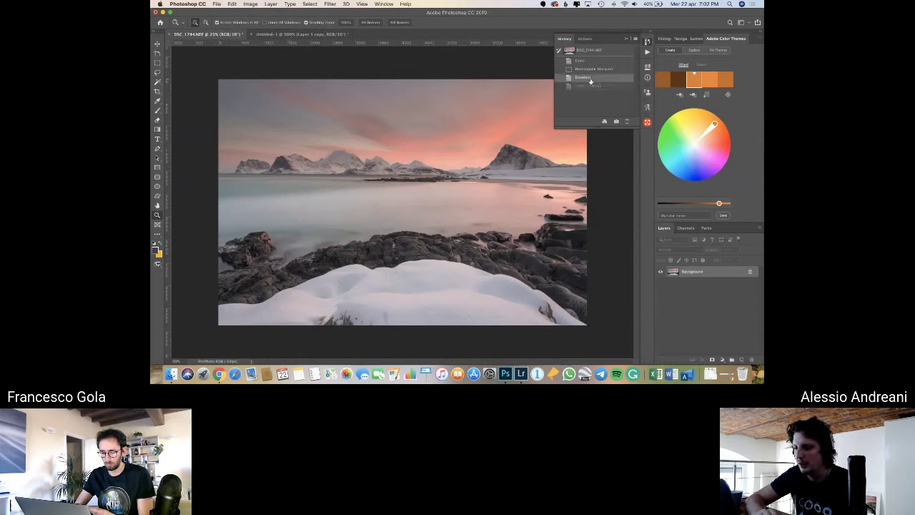
{"action": "left_click", "coordinate": [588, 86]}
{"action": "left_click", "coordinate": [588, 78]}
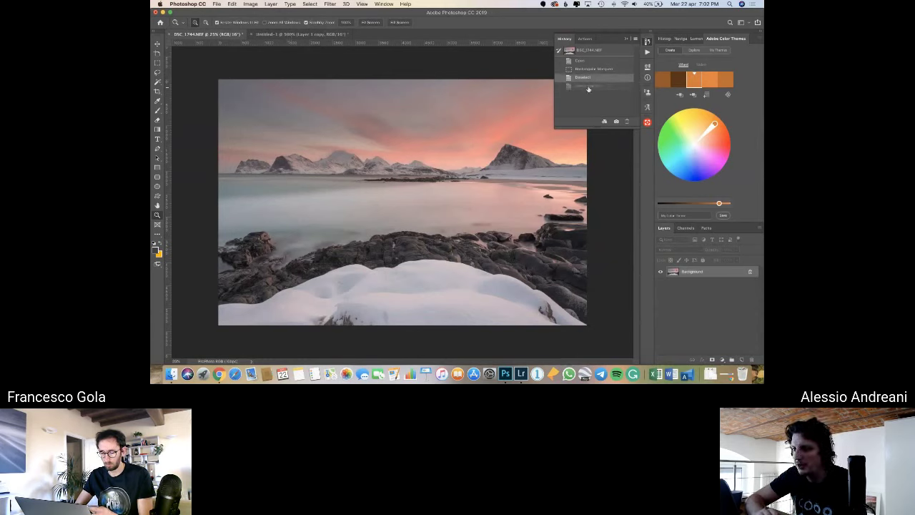
{"action": "left_click", "coordinate": [588, 86]}
Compare the foreground rocks and snow at 100% with and without Smart Sharpen, ending on the unsharpened Deselect state.
{"action": "left_click", "coordinate": [504, 256]}
{"action": "left_click", "coordinate": [504, 256]}
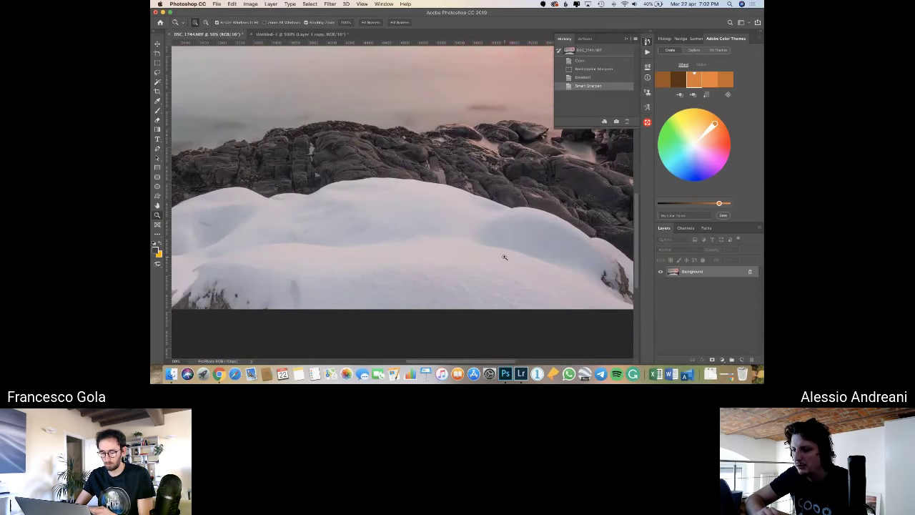
{"action": "left_click", "coordinate": [504, 256]}
{"action": "scroll", "coordinate": [529, 189], "scroll_direction": "up", "scroll_amount": 3}
{"action": "scroll", "coordinate": [529, 189], "scroll_direction": "up", "scroll_amount": 2}
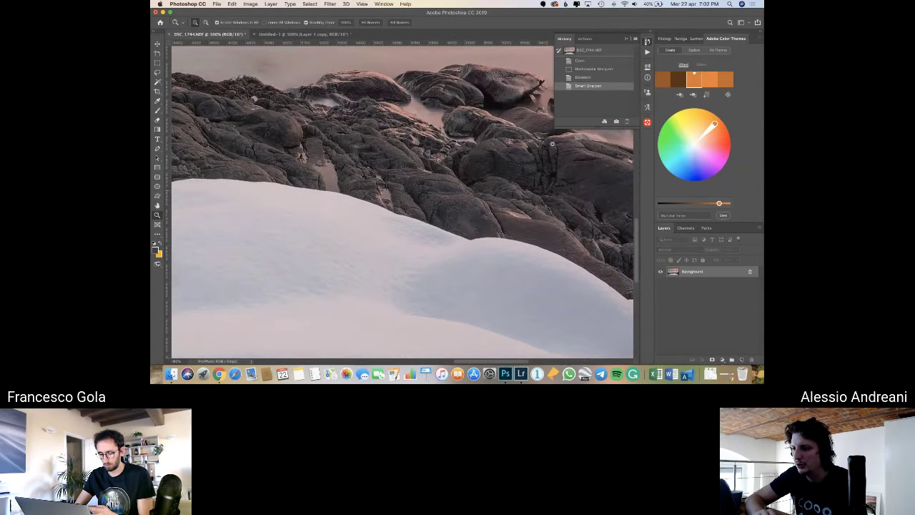
{"action": "left_click", "coordinate": [585, 79]}
{"action": "left_click", "coordinate": [584, 87]}
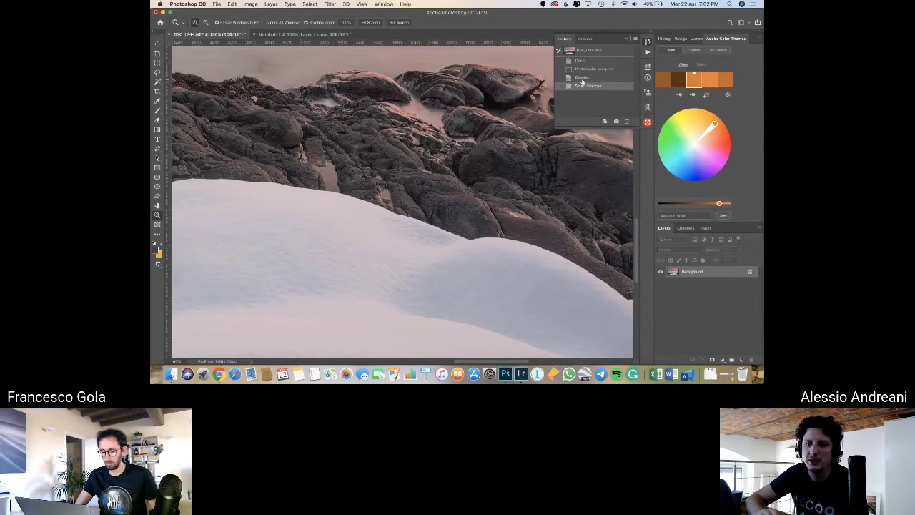
{"action": "left_click", "coordinate": [583, 78]}
{"action": "left_click", "coordinate": [583, 86]}
{"action": "left_click", "coordinate": [585, 77]}
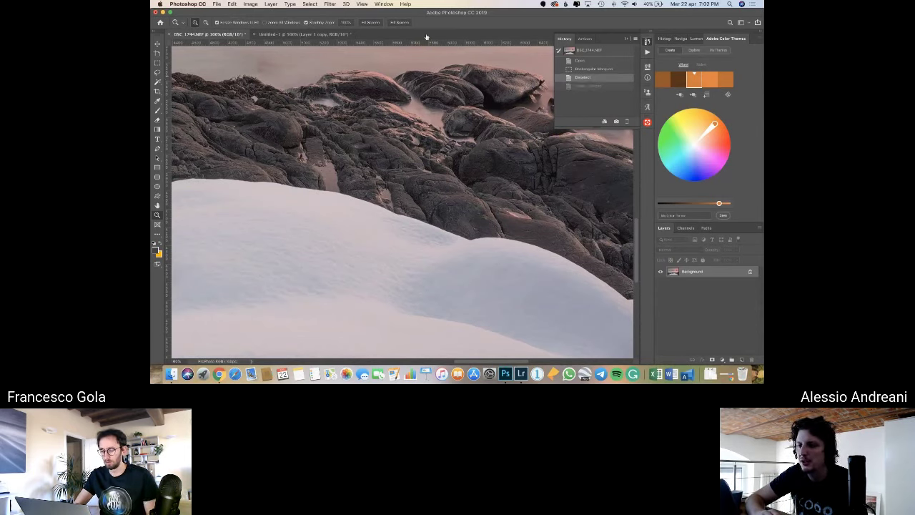
Check the rock patch against its sharpened Layer 1 copy and close the Untitled-1 document without saving.
{"action": "left_click", "coordinate": [300, 33]}
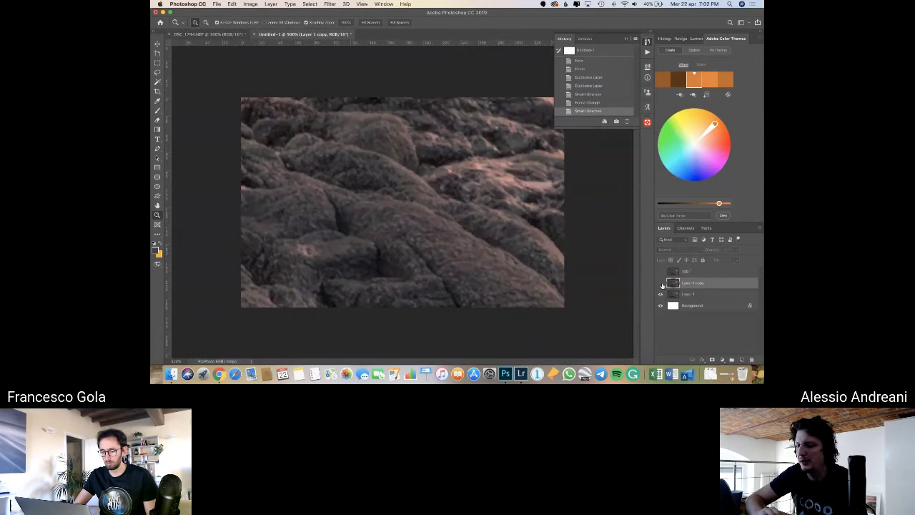
{"action": "left_click", "coordinate": [661, 283]}
{"action": "left_click", "coordinate": [254, 34]}
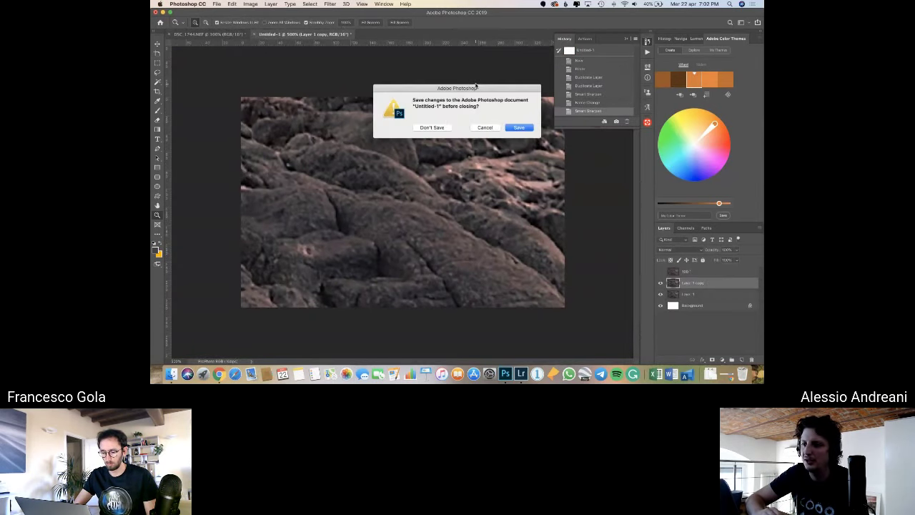
{"action": "left_click", "coordinate": [433, 128]}
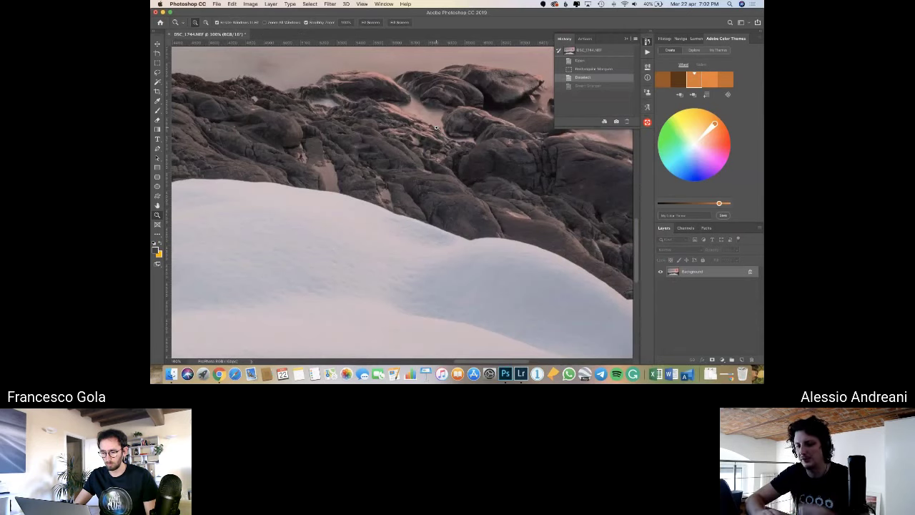
Collapse the History panel and bring the whole landscape photo back into view at 25%.
{"action": "left_click", "coordinate": [435, 131], "text": "alt"}
{"action": "left_click", "coordinate": [435, 132], "text": "alt"}
{"action": "left_click", "coordinate": [435, 132], "text": "alt"}
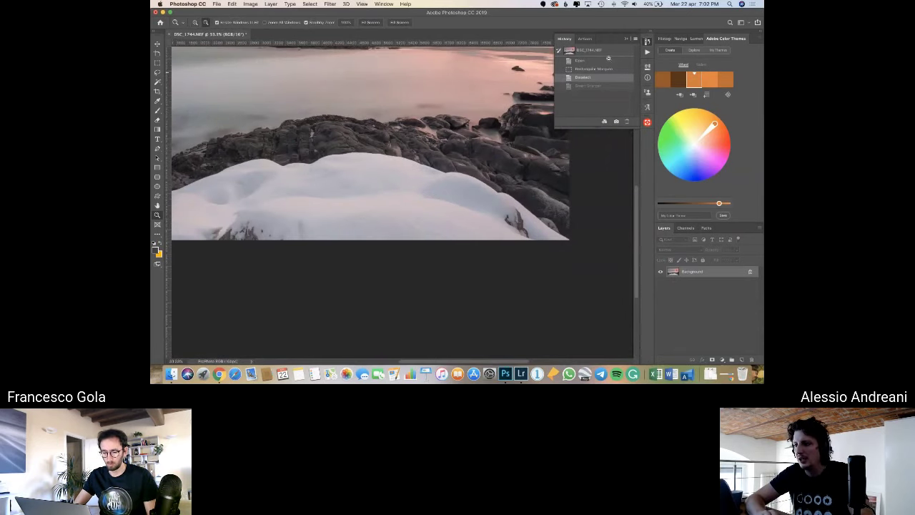
{"action": "left_click", "coordinate": [627, 39]}
{"action": "left_click", "coordinate": [350, 167], "text": "alt"}
{"action": "left_click", "coordinate": [350, 167], "text": "alt"}
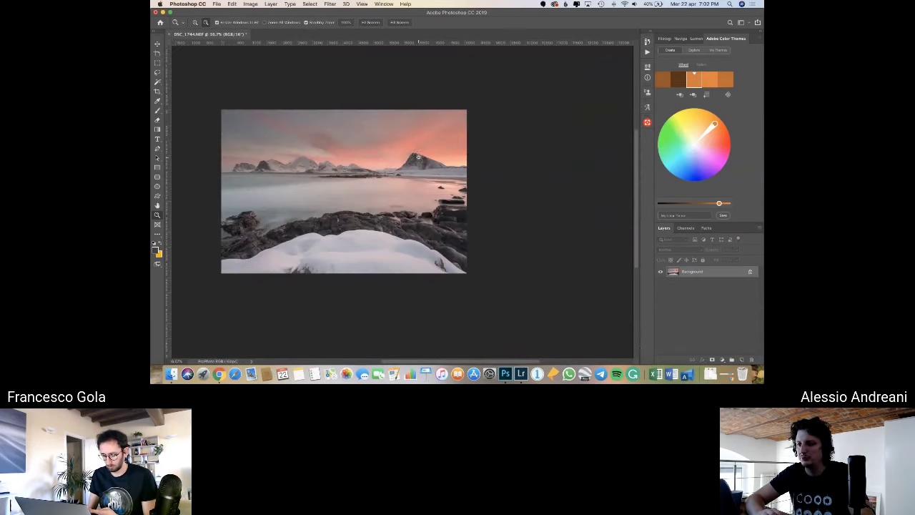
{"action": "left_click", "coordinate": [317, 183]}
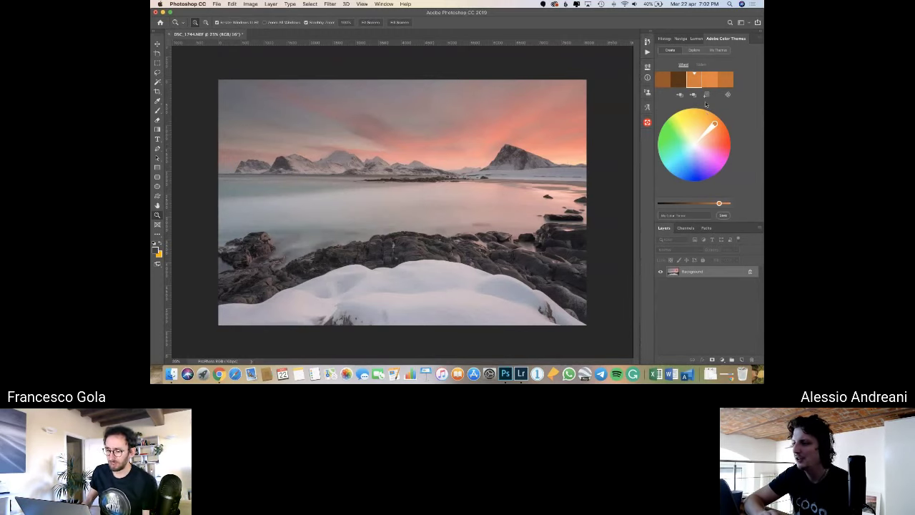
{"action": "left_click", "coordinate": [157, 235]}
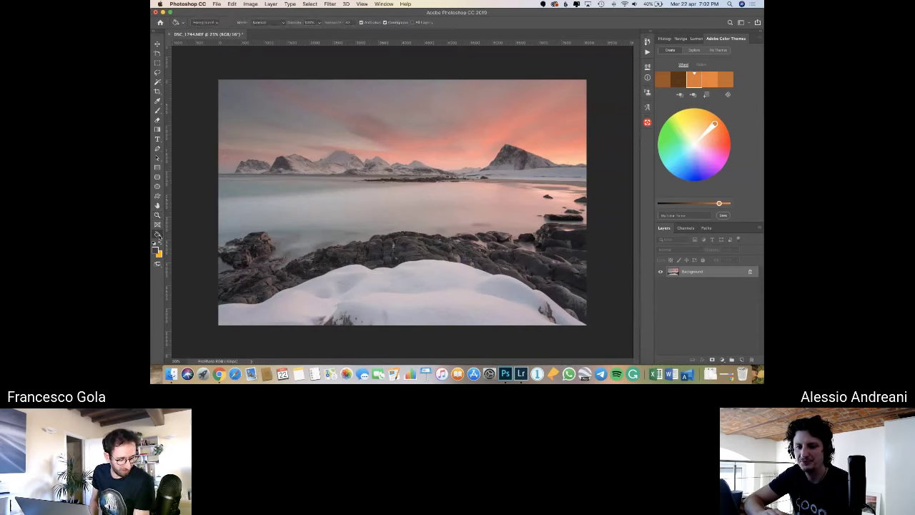
{"action": "left_click", "coordinate": [156, 246]}
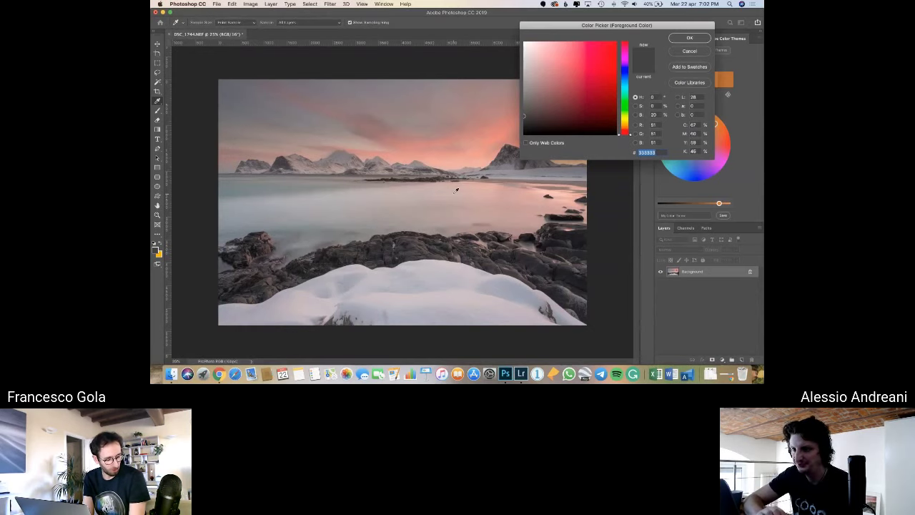
{"action": "left_click_drag", "start_coordinate": [620, 27], "coordinate": [662, 66]}
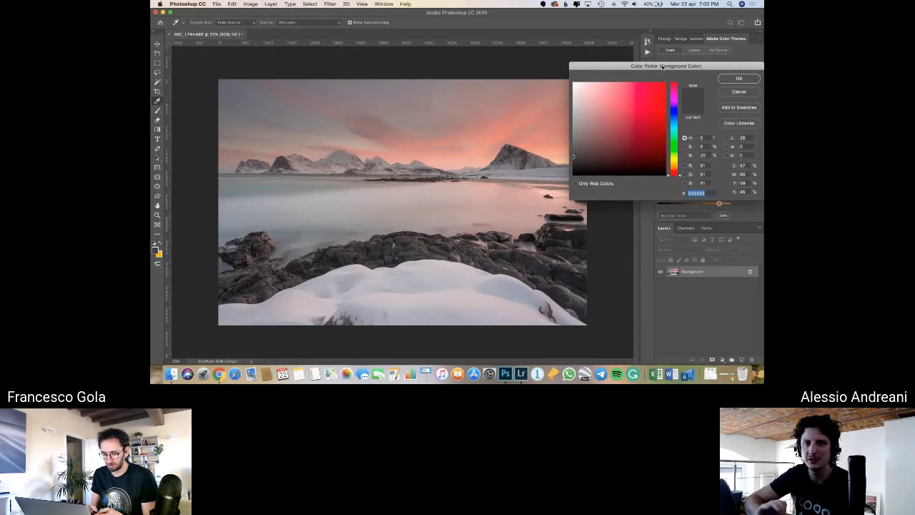
{"action": "left_click_drag", "start_coordinate": [662, 66], "coordinate": [532, 67]}
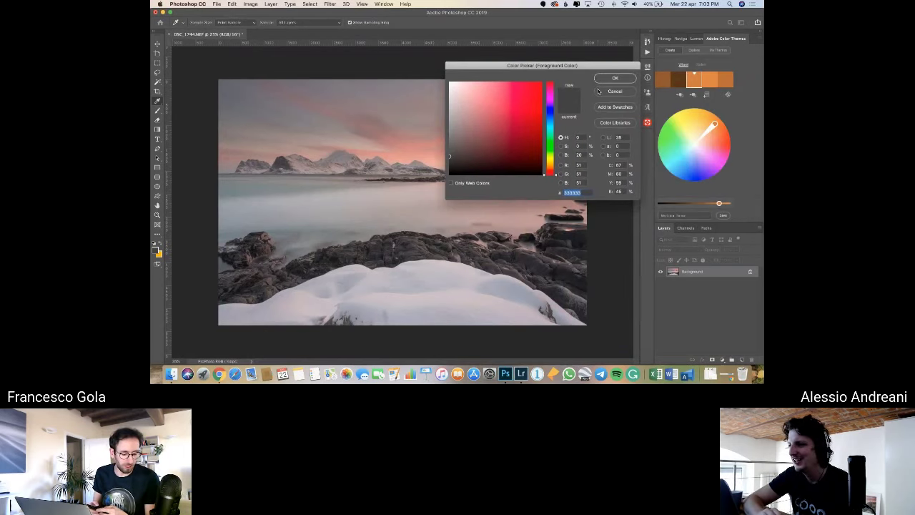
{"action": "left_click", "coordinate": [591, 91]}
Locate the Adobe Color Themes panel among the installed extensions.
{"action": "left_click", "coordinate": [384, 4]}
{"action": "mouse_move", "coordinate": [388, 13]}
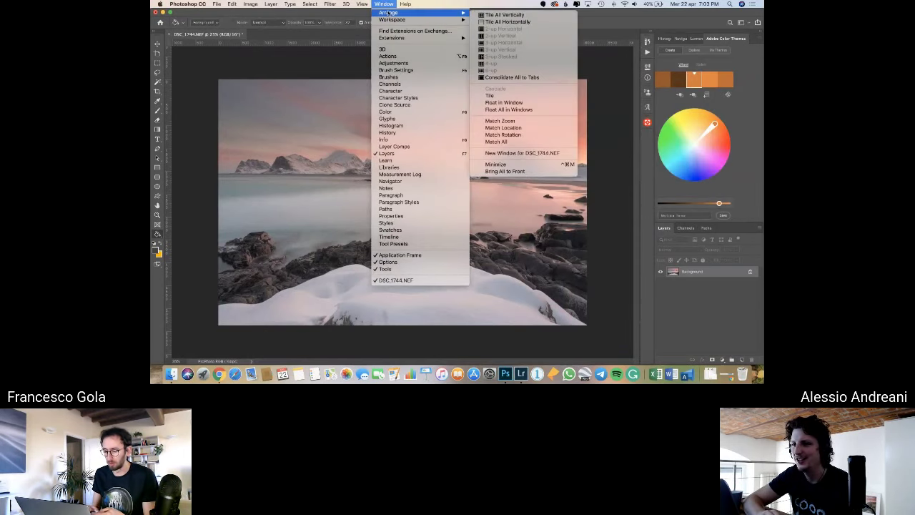
{"action": "mouse_move", "coordinate": [422, 38]}
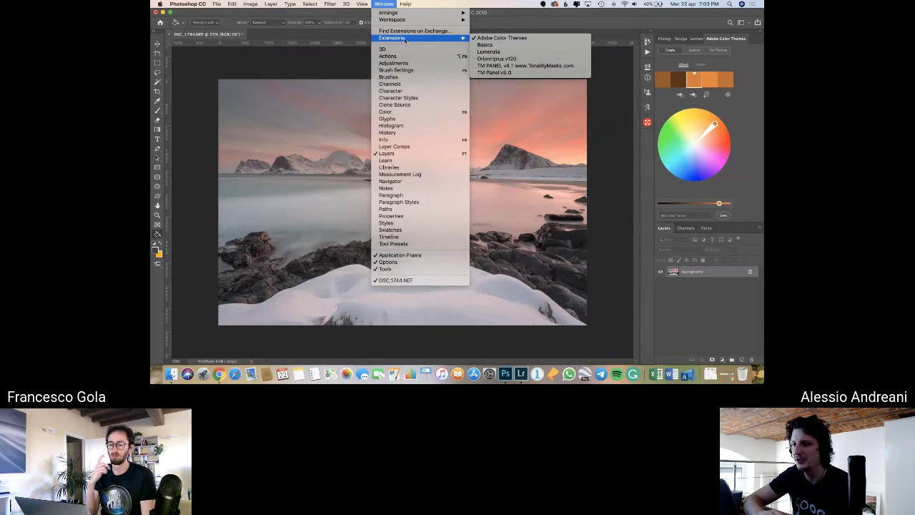
{"action": "left_click", "coordinate": [528, 40]}
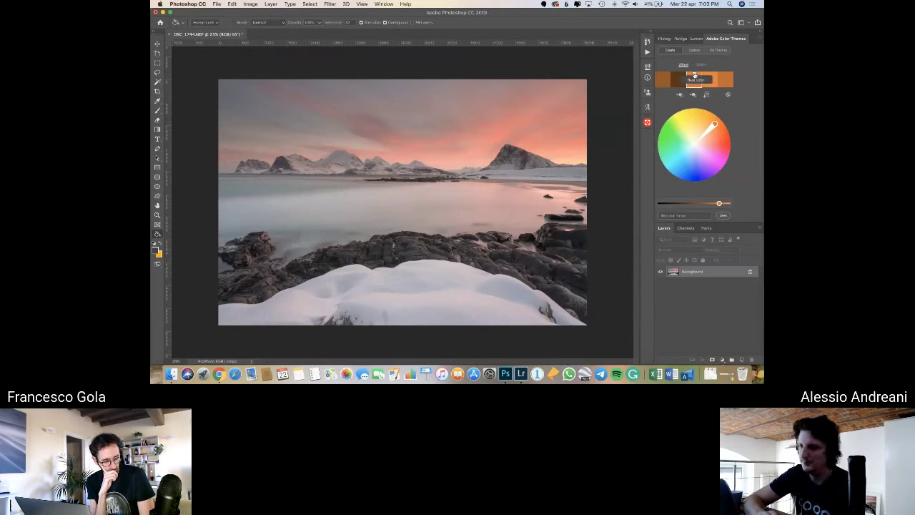
Set the foreground colour to pink b07967, sampled from the glowing sky above the dark peak near the photo's right edge.
{"action": "left_click", "coordinate": [157, 246]}
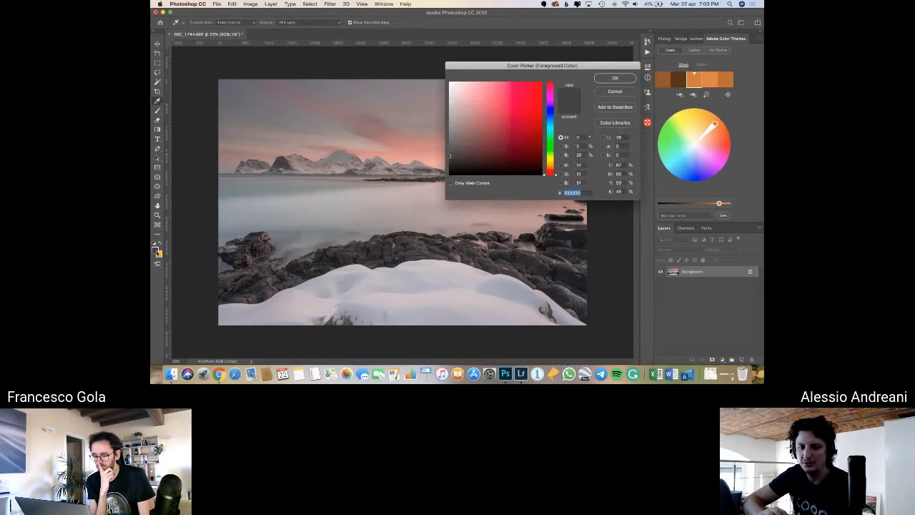
{"action": "left_click_drag", "start_coordinate": [541, 66], "coordinate": [693, 70]}
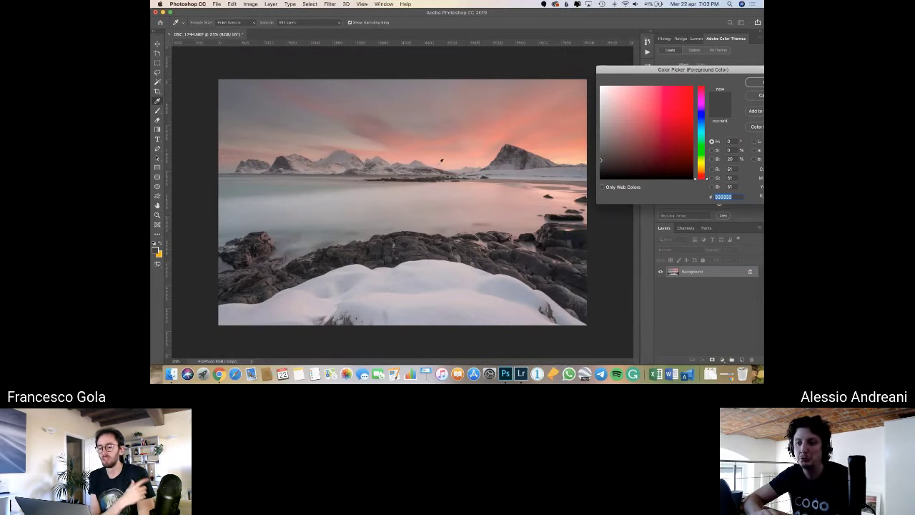
{"action": "left_click", "coordinate": [410, 145]}
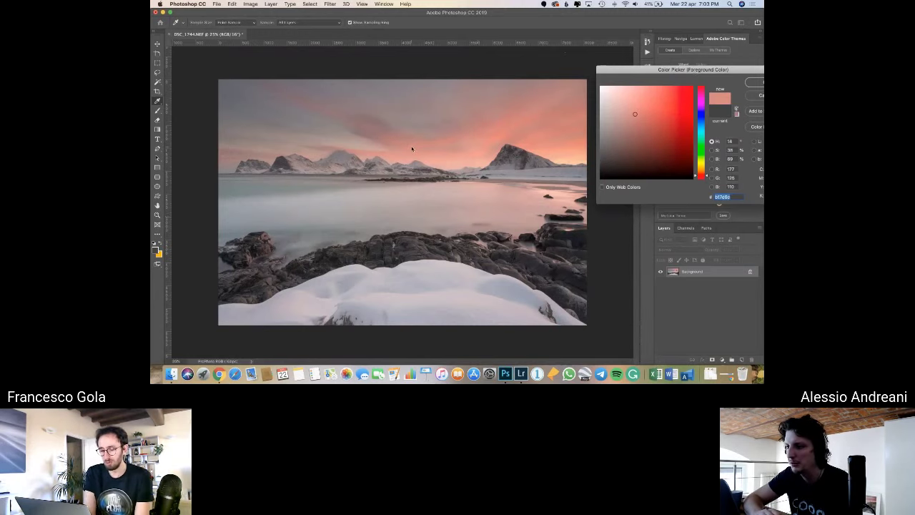
{"action": "left_click", "coordinate": [514, 126]}
{"action": "left_click", "coordinate": [519, 125]}
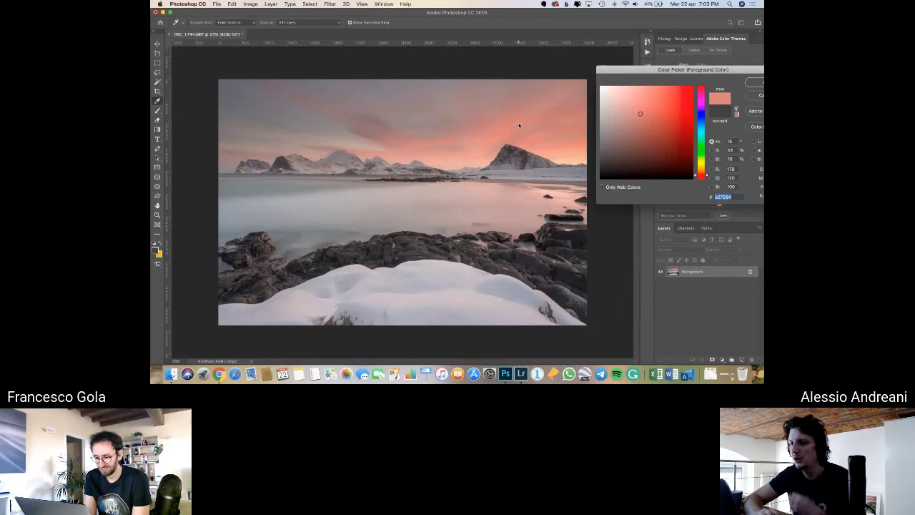
{"action": "left_click", "coordinate": [514, 126]}
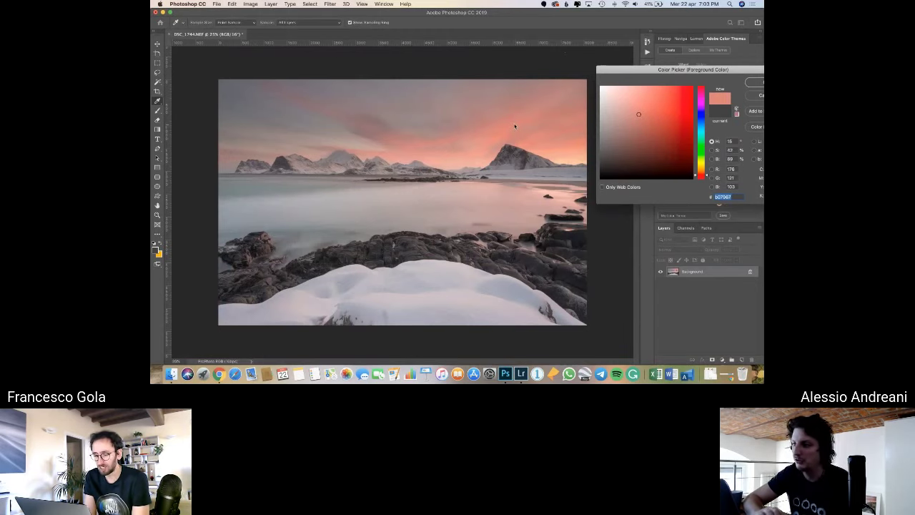
{"action": "left_click_drag", "start_coordinate": [675, 70], "coordinate": [416, 106]}
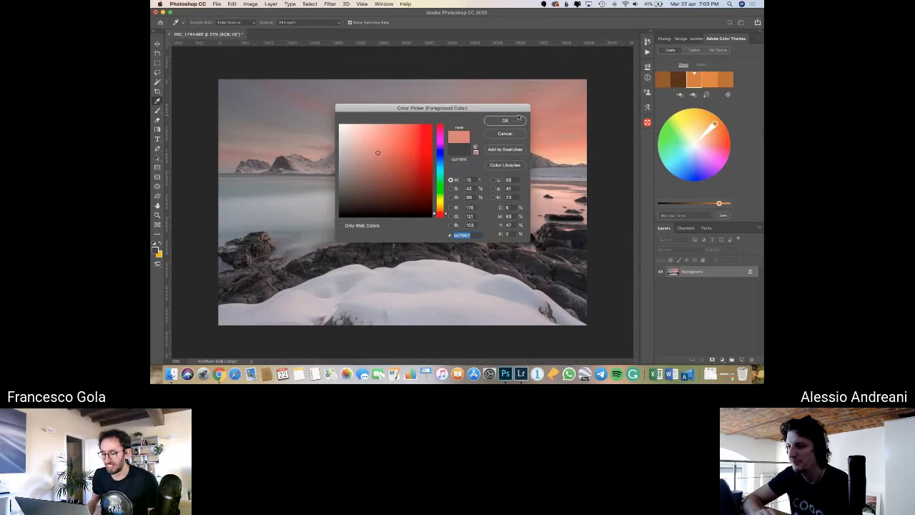
{"action": "left_click", "coordinate": [494, 118]}
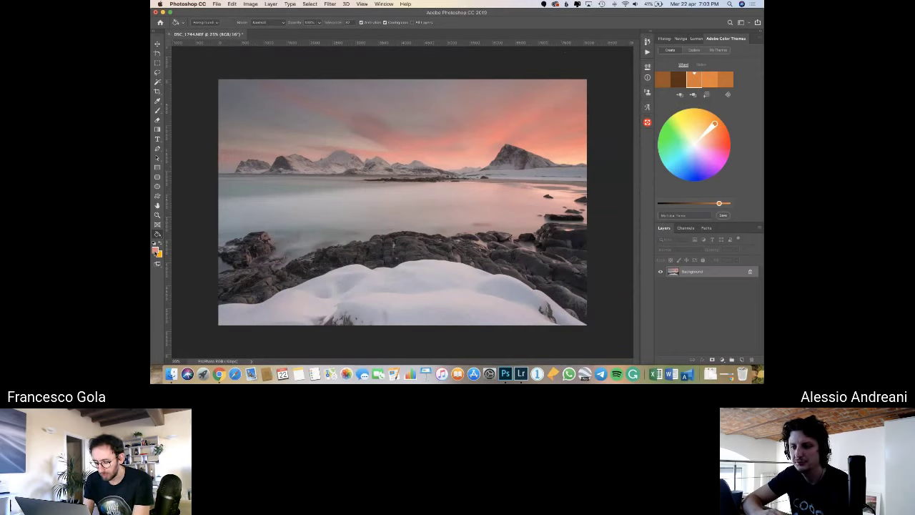
Set the foreground colour to bb7c65, sampled from the glowing sky above the dark peak, and load it as the theme's selected colour.
{"action": "left_click", "coordinate": [155, 250]}
{"action": "left_click_drag", "start_coordinate": [411, 107], "coordinate": [622, 166]}
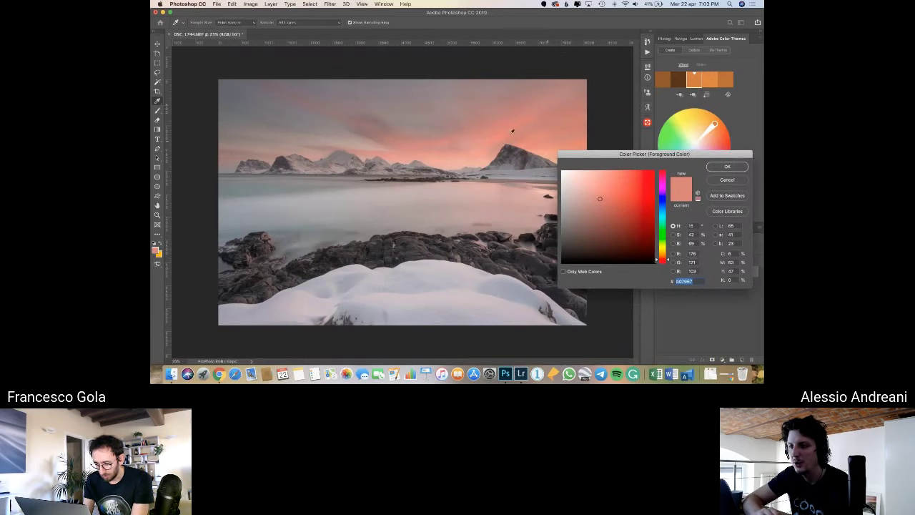
{"action": "left_click", "coordinate": [504, 134]}
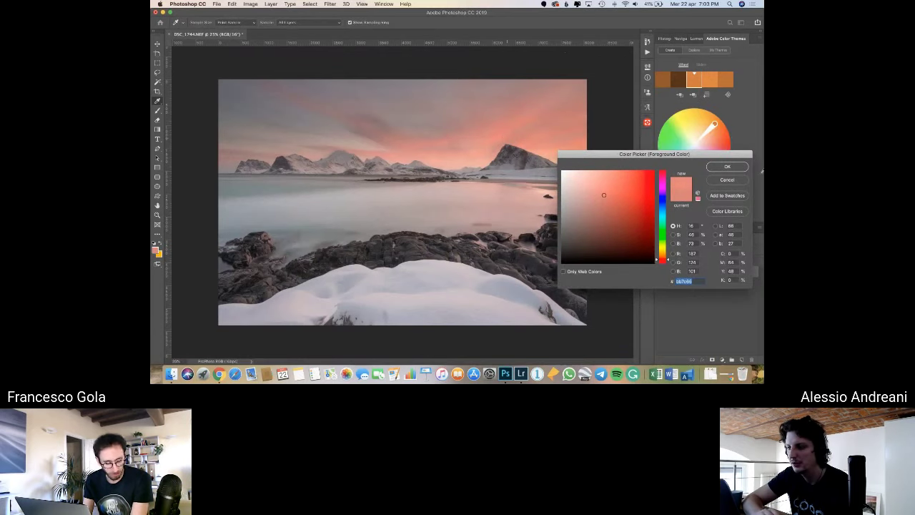
{"action": "left_click", "coordinate": [738, 168]}
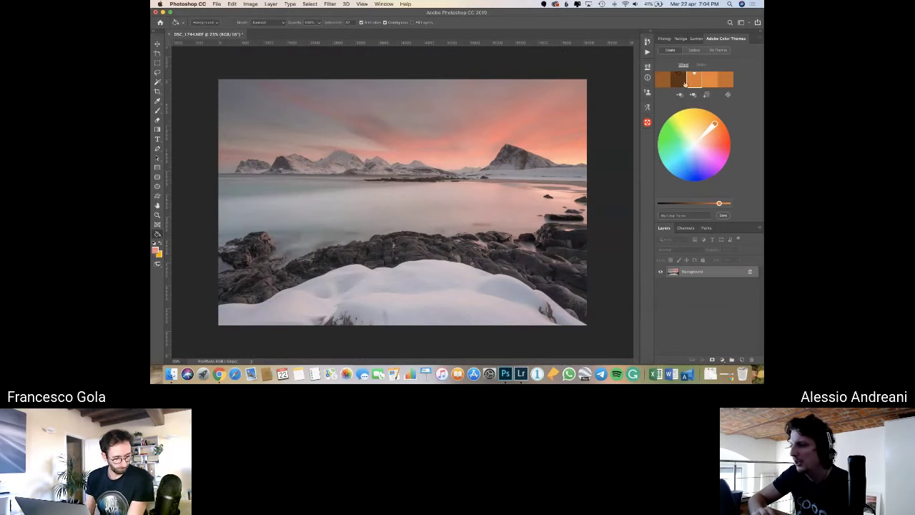
{"action": "left_click", "coordinate": [692, 94]}
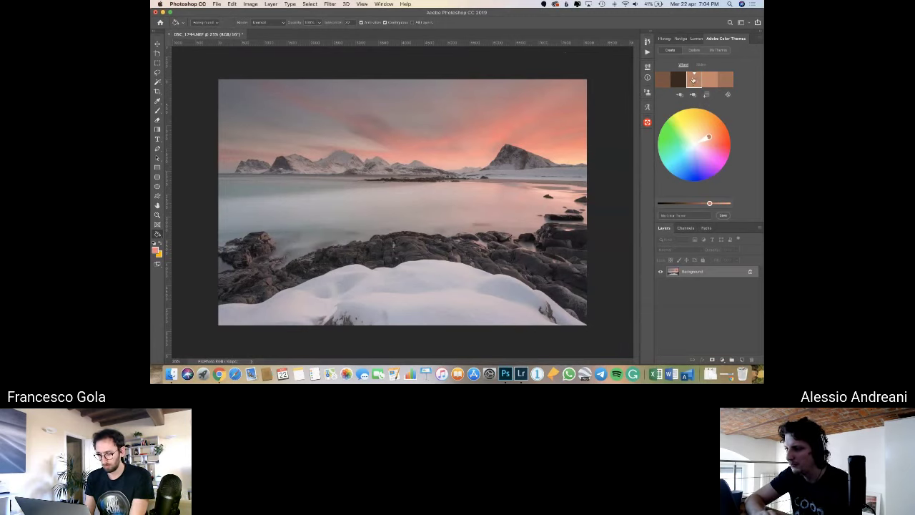
{"action": "left_click", "coordinate": [692, 80]}
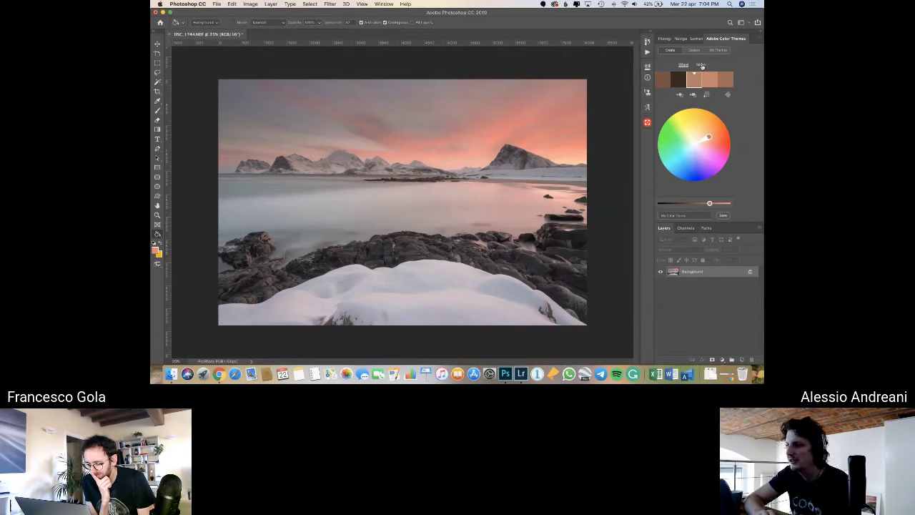
{"action": "left_click", "coordinate": [728, 94]}
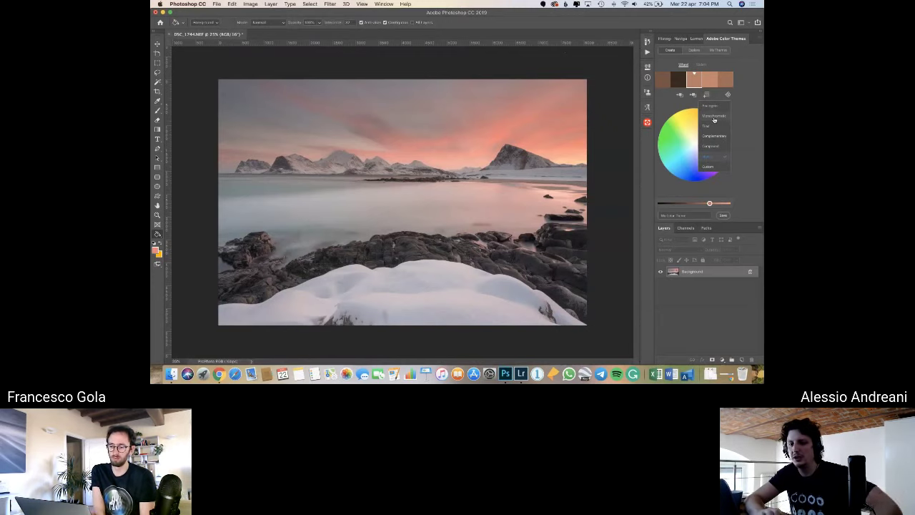
{"action": "left_click", "coordinate": [250, 5]}
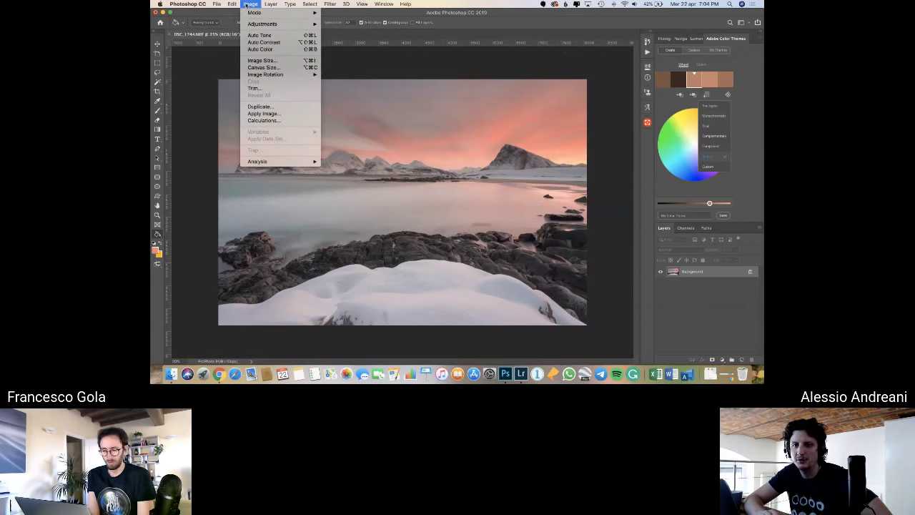
{"action": "mouse_move", "coordinate": [265, 14]}
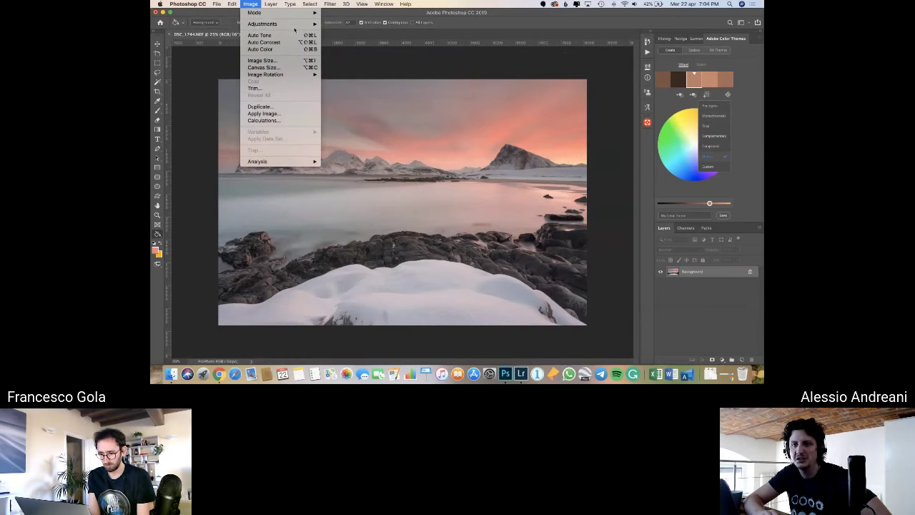
{"action": "left_click", "coordinate": [526, 65]}
{"action": "left_click", "coordinate": [744, 102]}
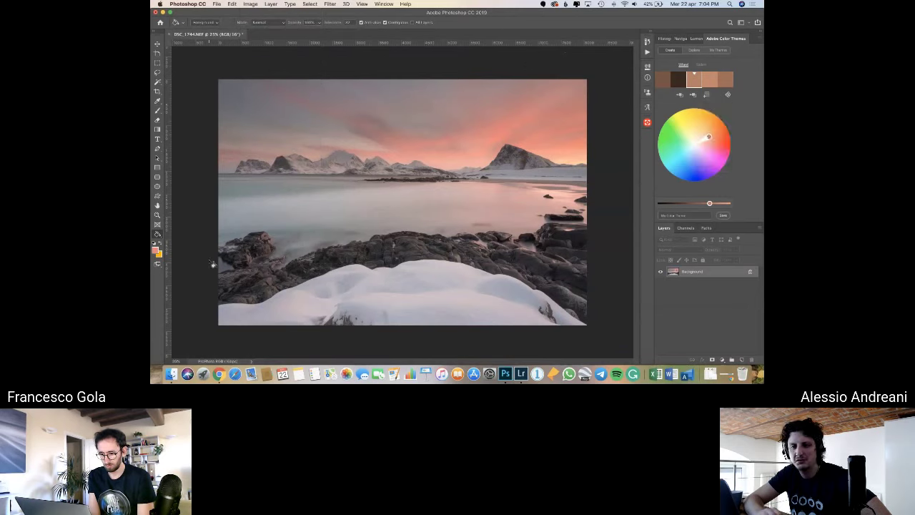
Resample the pink sky just above the dark peak's left slope and apply the Triad harmony rule to the colour theme.
{"action": "left_click", "coordinate": [154, 248]}
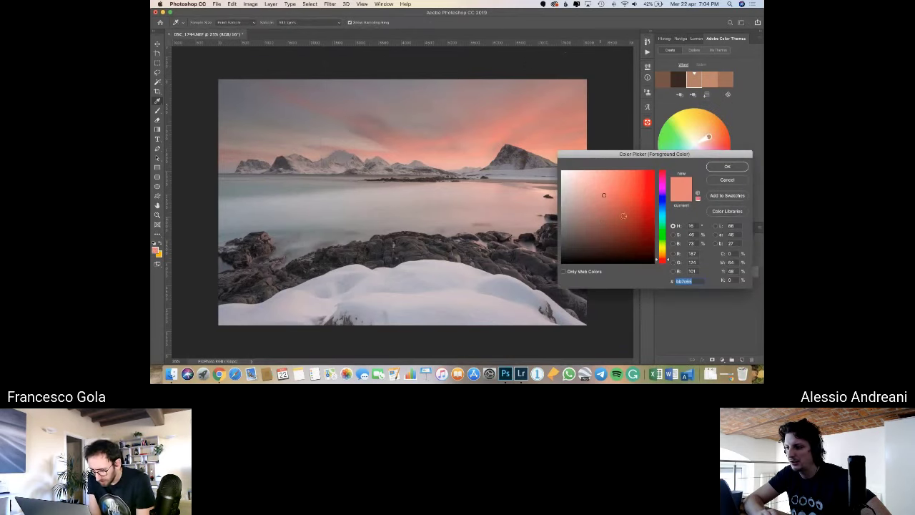
{"action": "left_click", "coordinate": [496, 135]}
{"action": "left_click", "coordinate": [496, 135]}
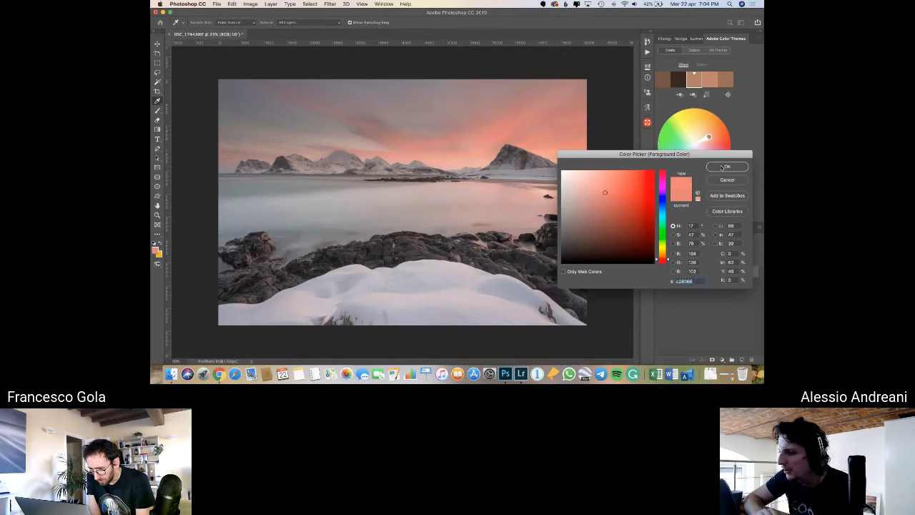
{"action": "left_click", "coordinate": [723, 166]}
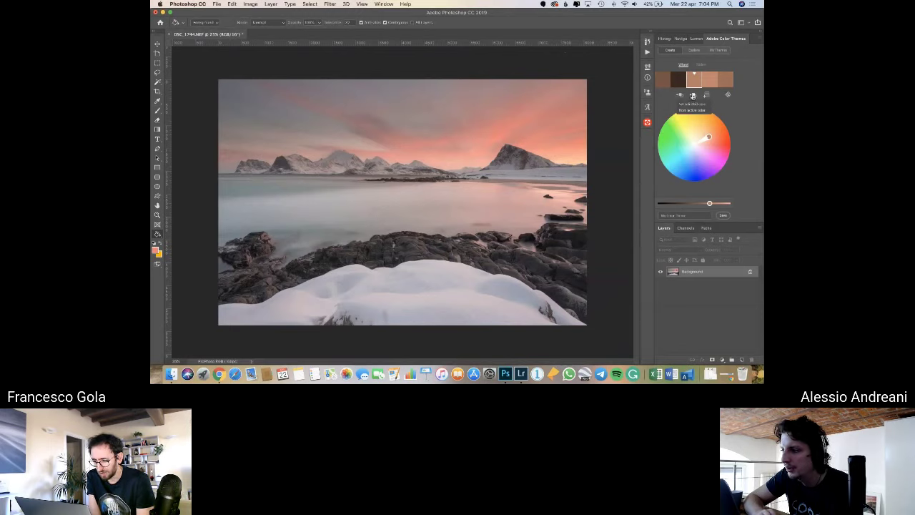
{"action": "left_click", "coordinate": [727, 95]}
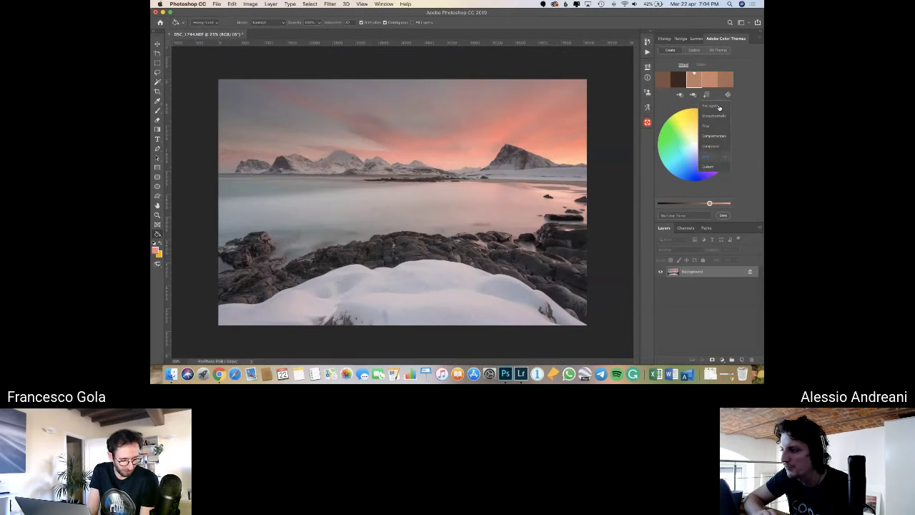
{"action": "left_click", "coordinate": [711, 126]}
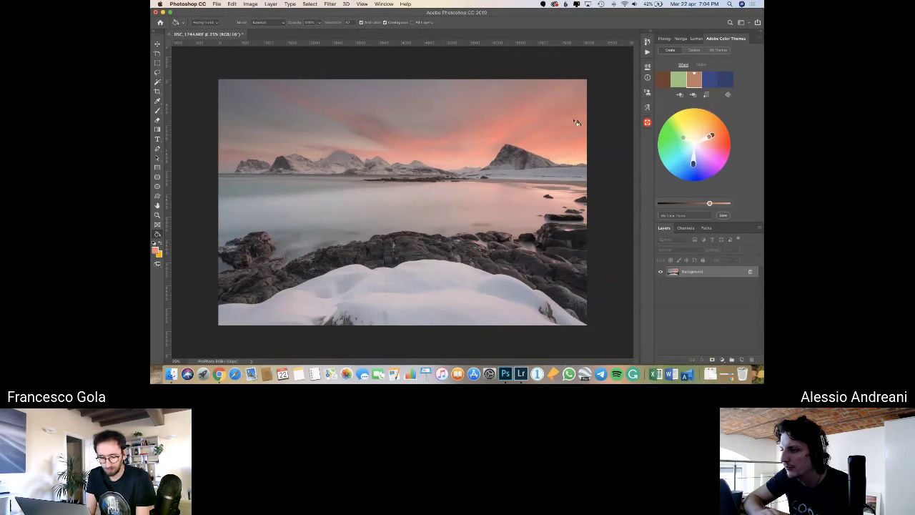
Set the foreground colour to ada8b3, sampled from the foreground snow, and load it as the theme's selected colour.
{"action": "left_click", "coordinate": [155, 251]}
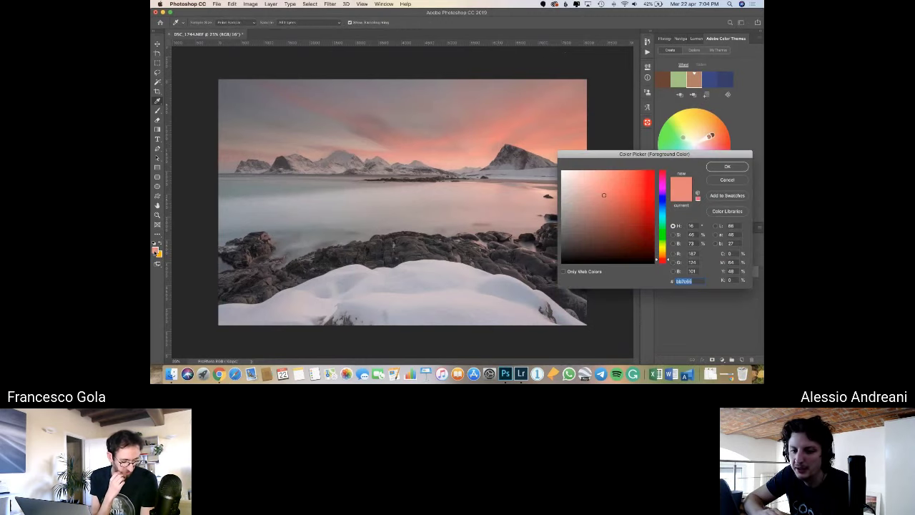
{"action": "left_click", "coordinate": [429, 276]}
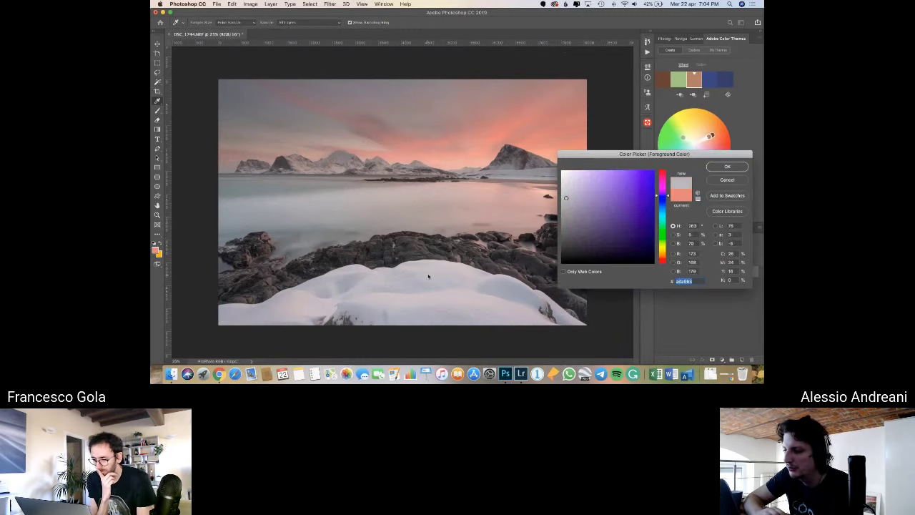
{"action": "left_click", "coordinate": [735, 166]}
{"action": "left_click", "coordinate": [693, 96]}
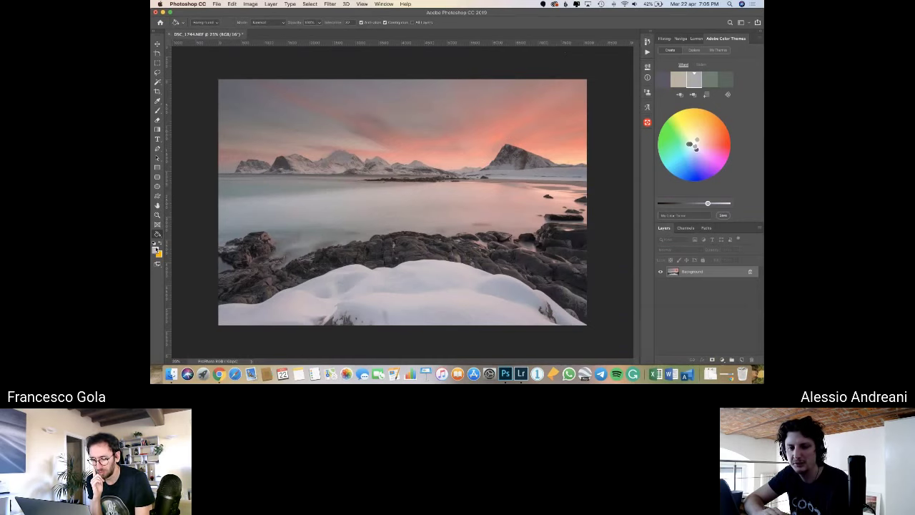
Sample the pink sky beside the dark peak as the foreground colour again and load it as the theme's selected colour.
{"action": "left_click", "coordinate": [155, 246]}
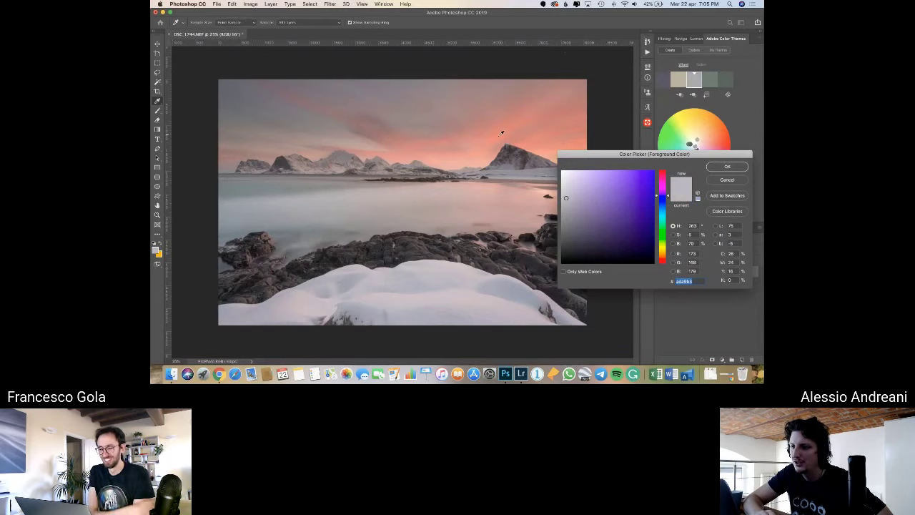
{"action": "left_click", "coordinate": [499, 137]}
{"action": "key", "text": "Return"}
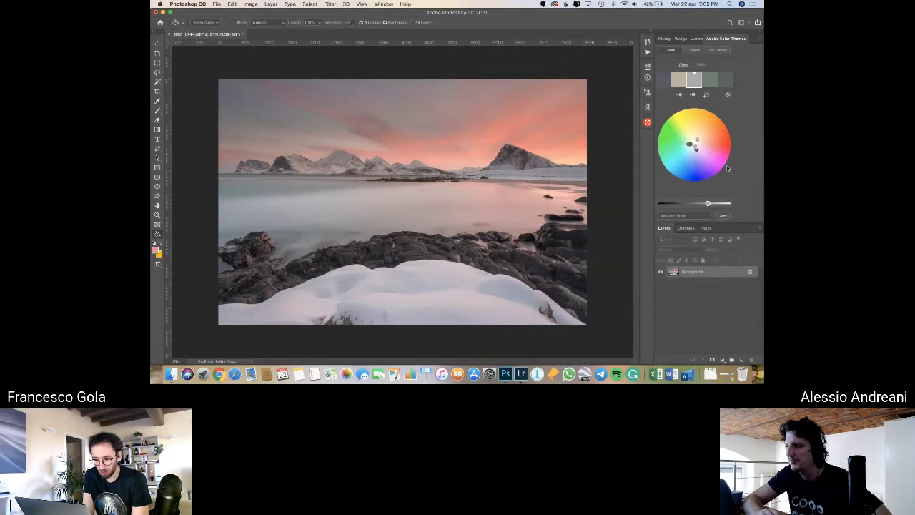
{"action": "key", "text": "g"}
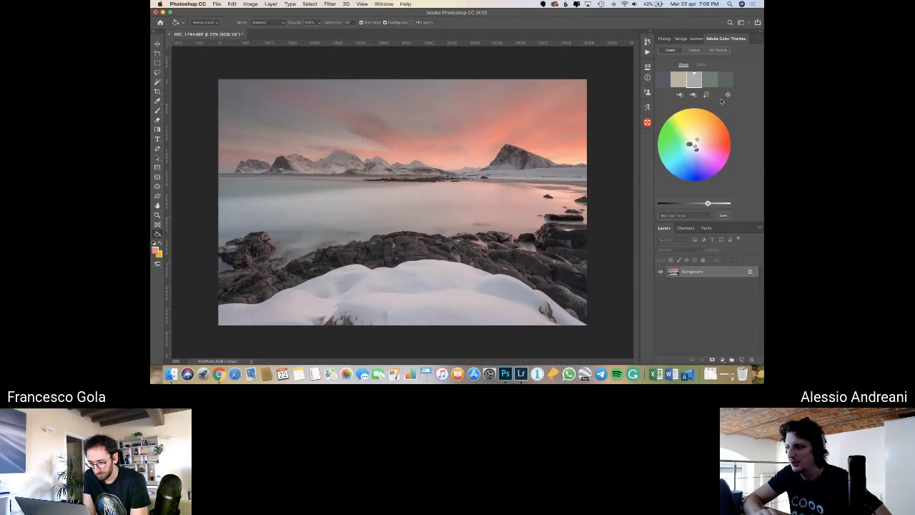
{"action": "left_click", "coordinate": [680, 94]}
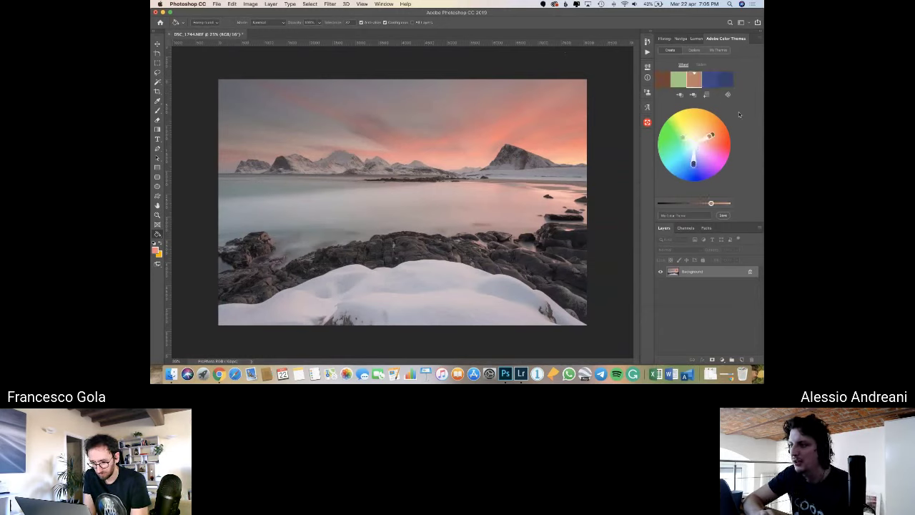
{"action": "left_click", "coordinate": [156, 247]}
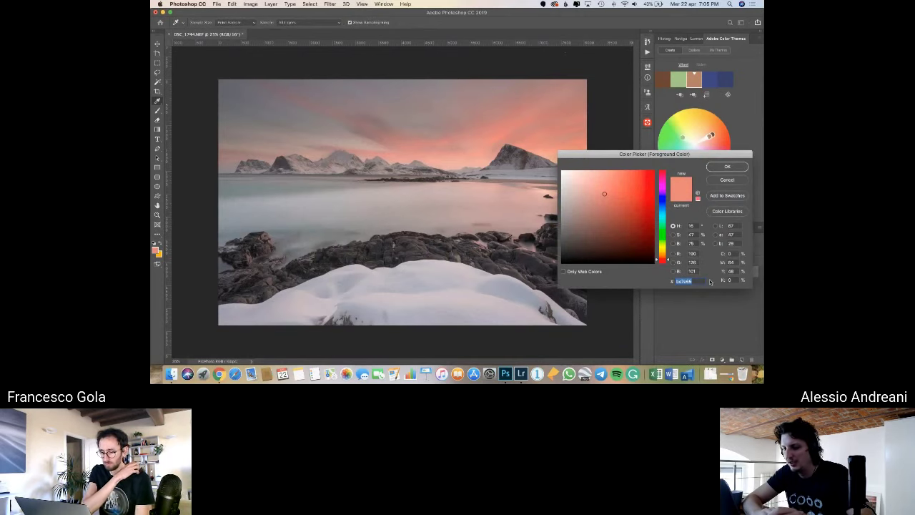
{"action": "left_click", "coordinate": [727, 168]}
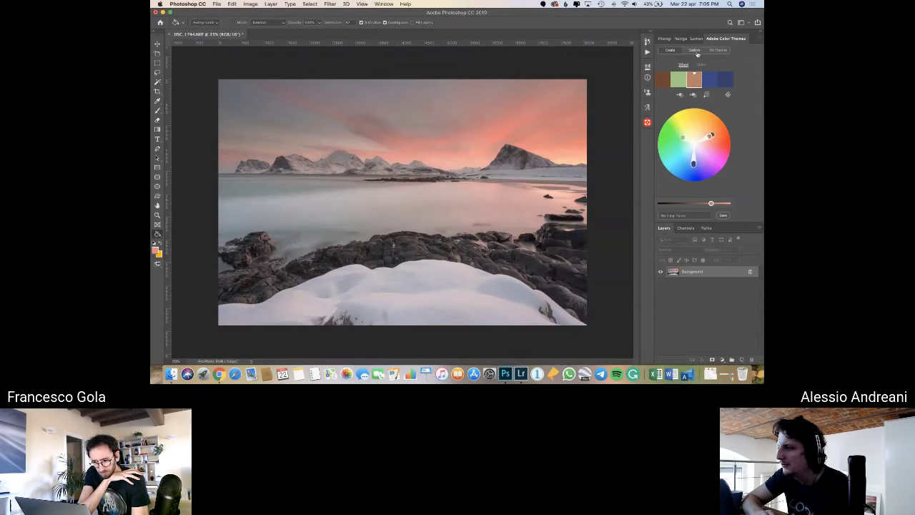
View the shared themes under Explore, return to the colour wheel and rebuild the theme from the pink foreground colour.
{"action": "left_click", "coordinate": [696, 53]}
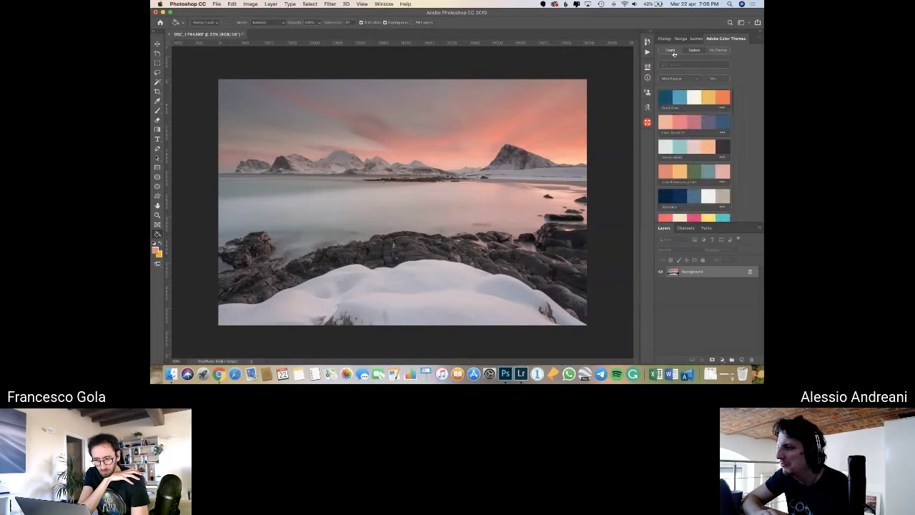
{"action": "left_click", "coordinate": [669, 52]}
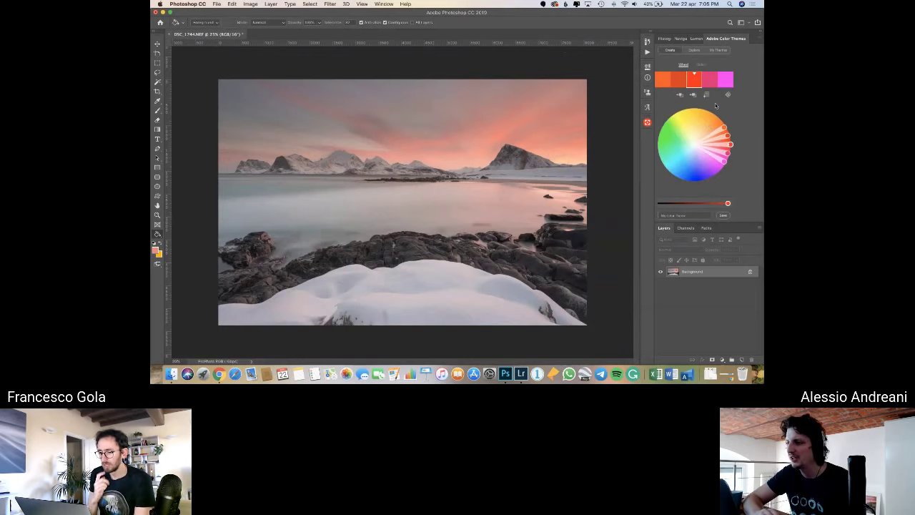
{"action": "left_click", "coordinate": [693, 95]}
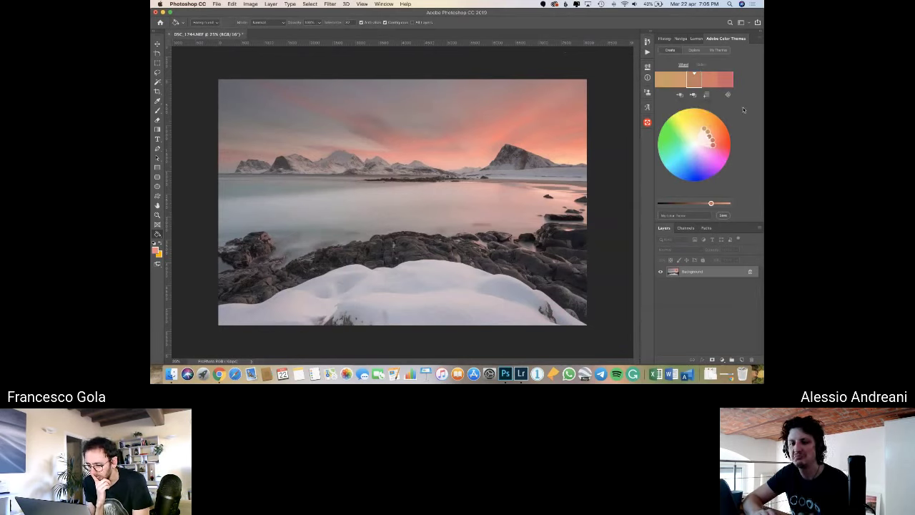
{"action": "left_click", "coordinate": [678, 80]}
{"action": "left_click", "coordinate": [693, 95]}
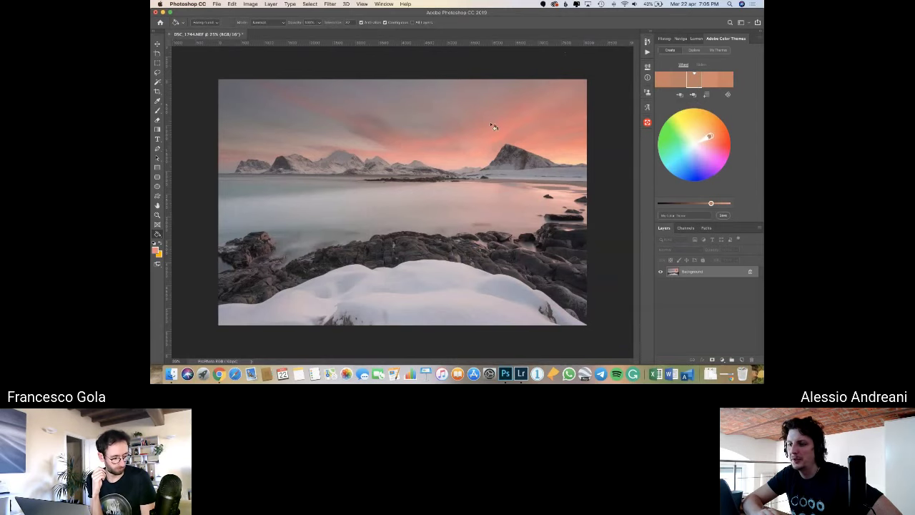
{"action": "left_click", "coordinate": [157, 249]}
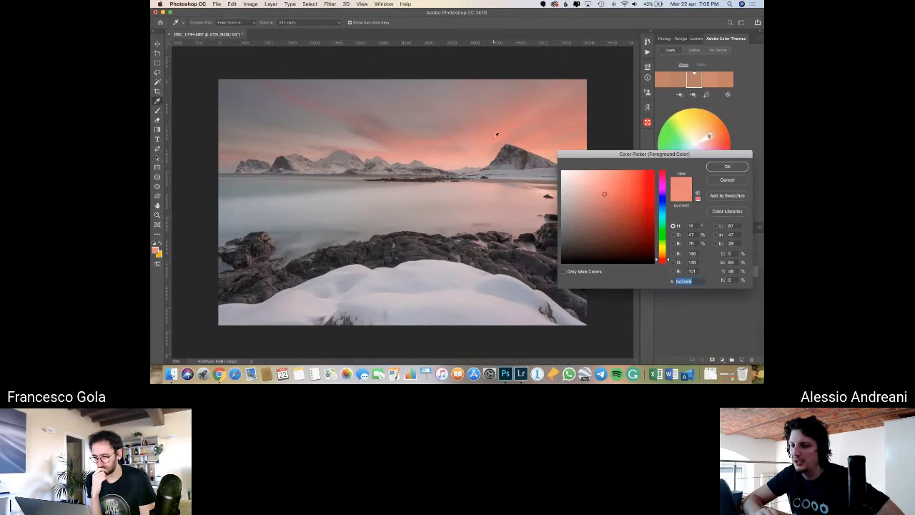
{"action": "left_click", "coordinate": [727, 166]}
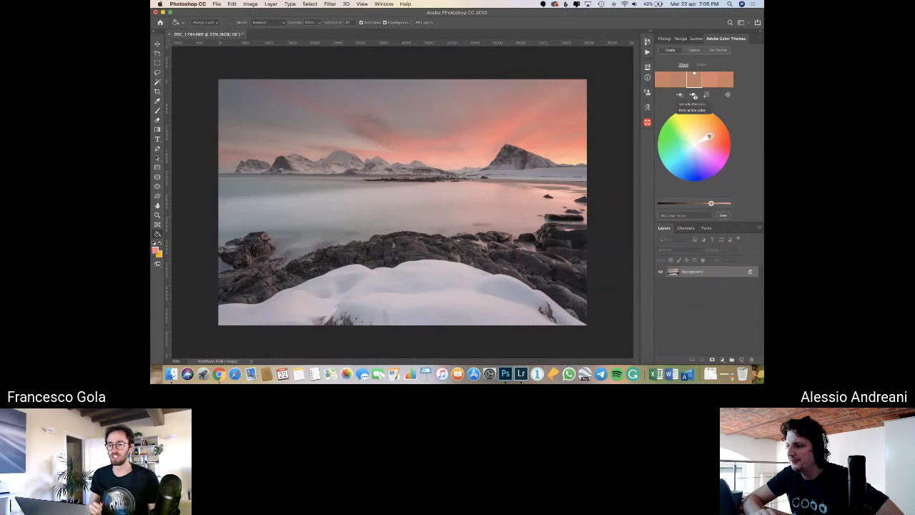
Apply the Triad harmony rule to the sky colour's theme and switch it to Complementary for comparison.
{"action": "left_click", "coordinate": [728, 95]}
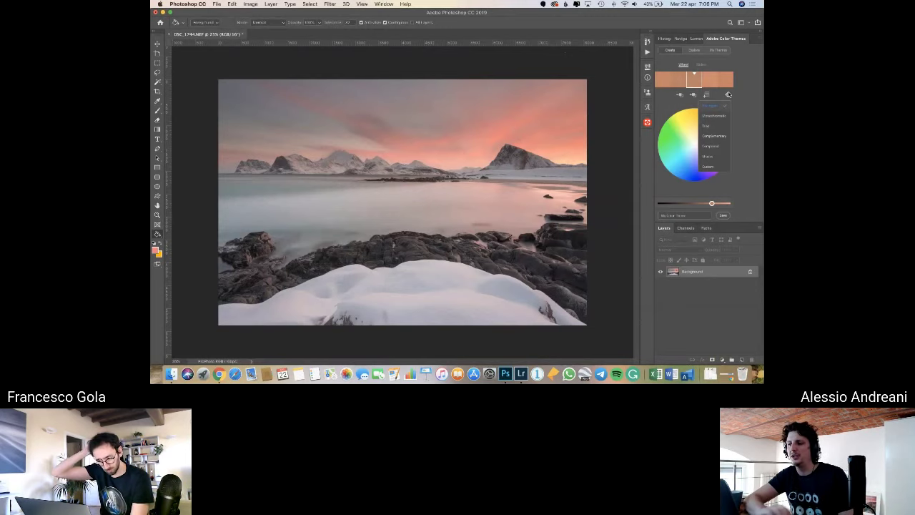
{"action": "left_click", "coordinate": [727, 94]}
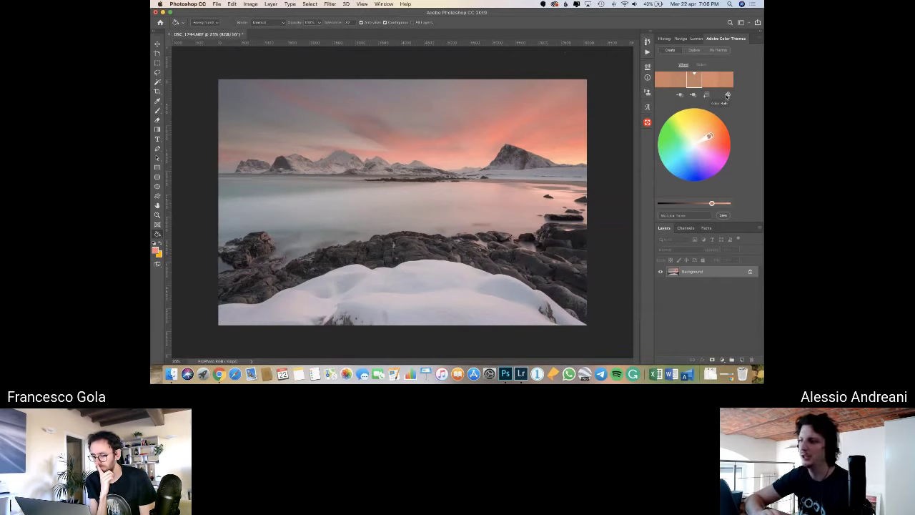
{"action": "left_click", "coordinate": [727, 95]}
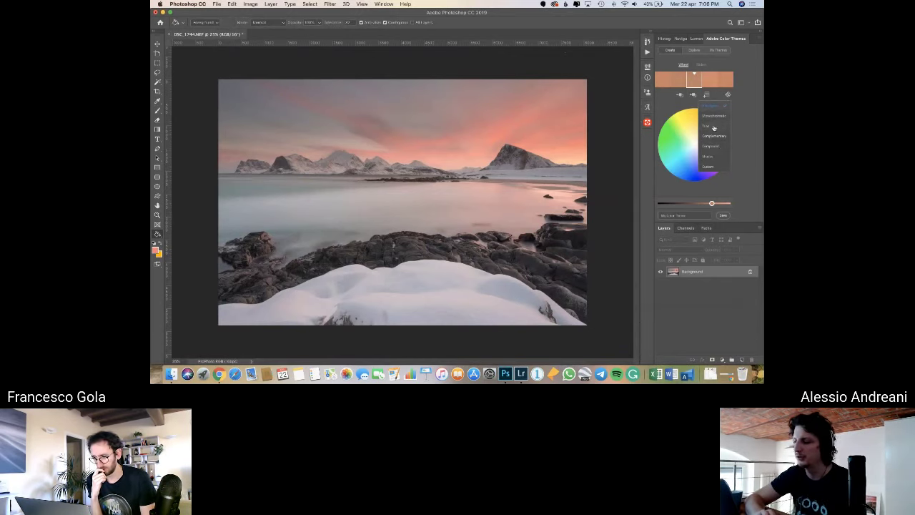
{"action": "left_click", "coordinate": [715, 125]}
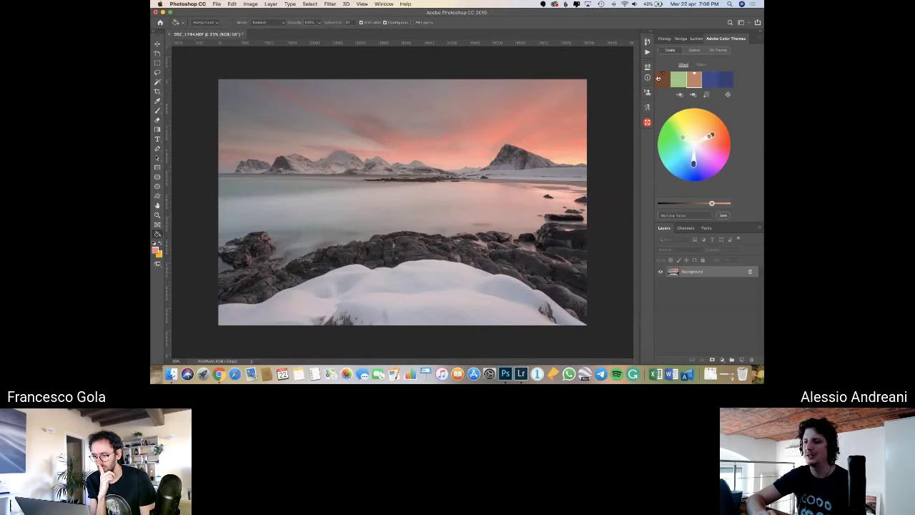
{"action": "left_click", "coordinate": [727, 93]}
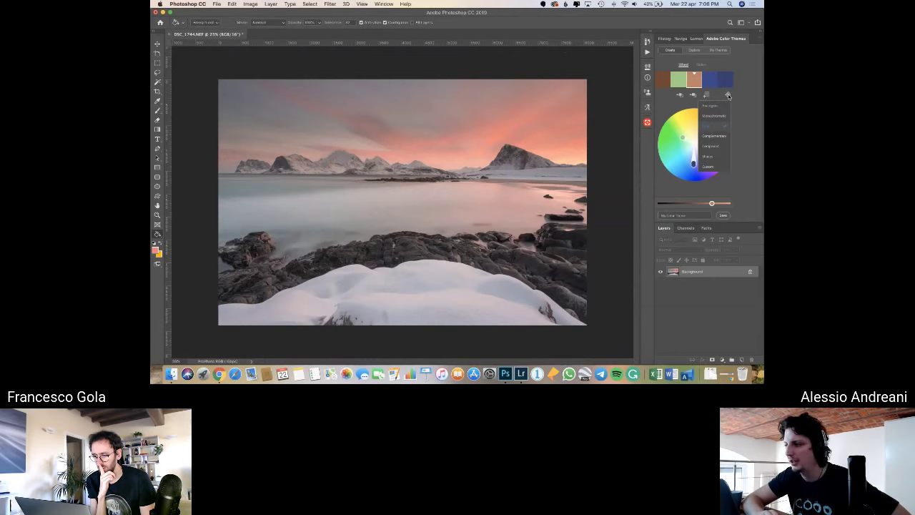
{"action": "left_click", "coordinate": [717, 136]}
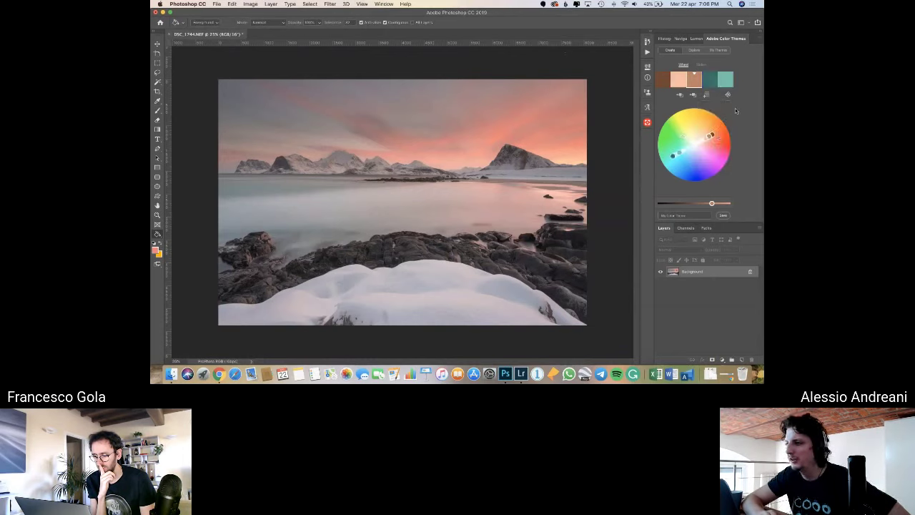
Look over the complementary theme's teal swatches and set the dark teal one as the foreground colour.
{"action": "left_click", "coordinate": [708, 80]}
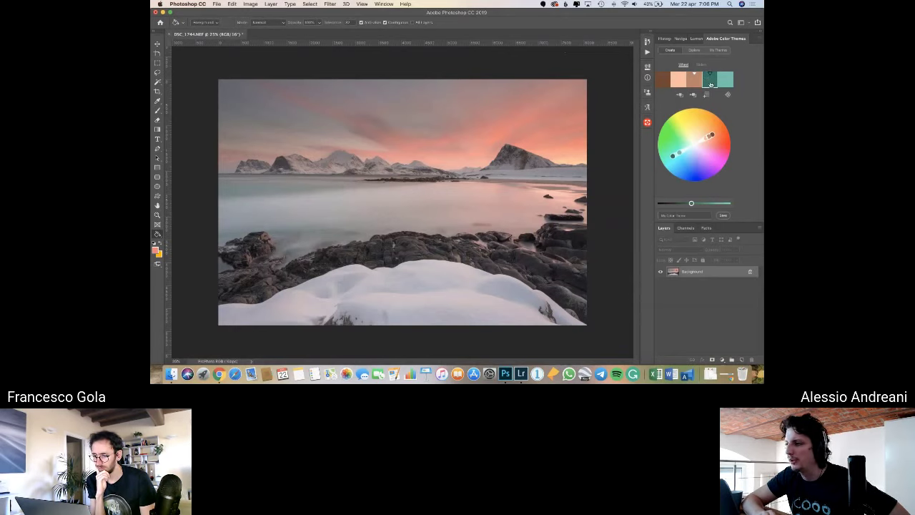
{"action": "left_click", "coordinate": [725, 83]}
{"action": "left_click", "coordinate": [693, 84]}
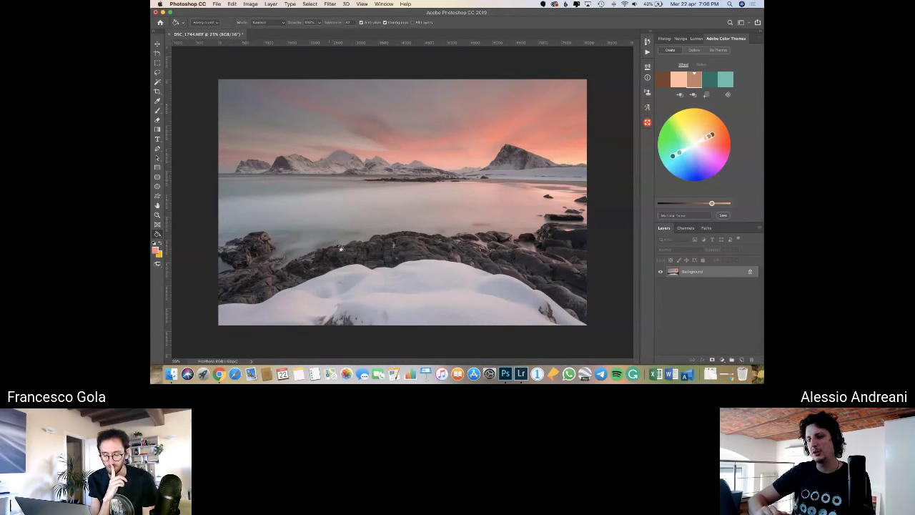
{"action": "left_click", "coordinate": [712, 80]}
{"action": "left_click", "coordinate": [680, 95]}
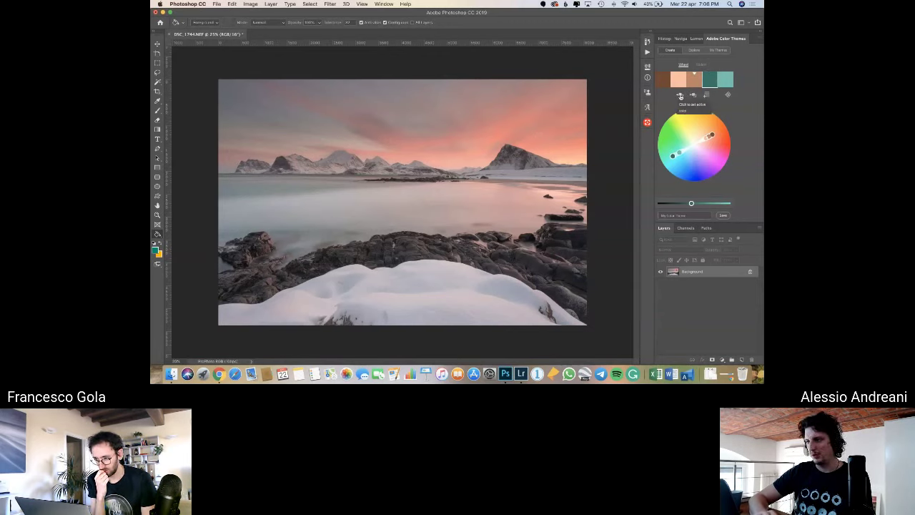
Set the theme's light teal swatch (67c2b2) as the foreground colour and confirm it in the Color Picker.
{"action": "left_click", "coordinate": [724, 86]}
{"action": "left_click", "coordinate": [681, 96]}
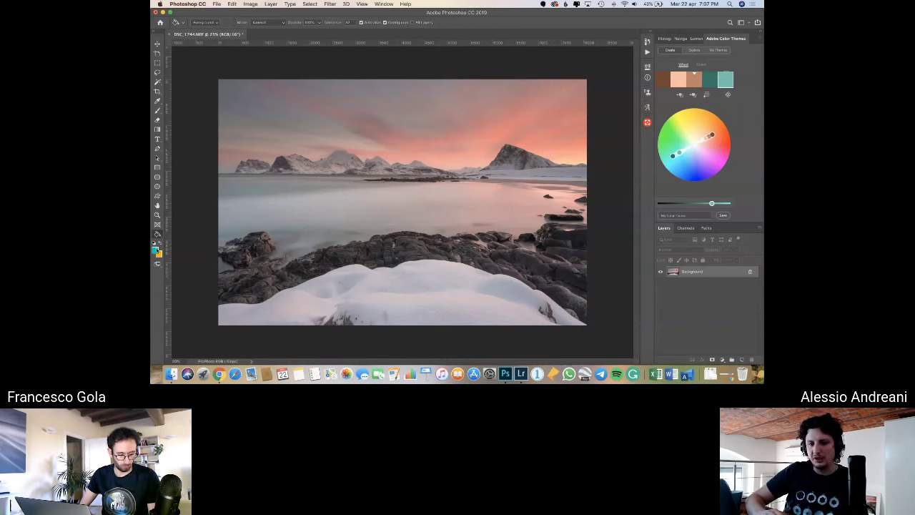
{"action": "left_click", "coordinate": [154, 247]}
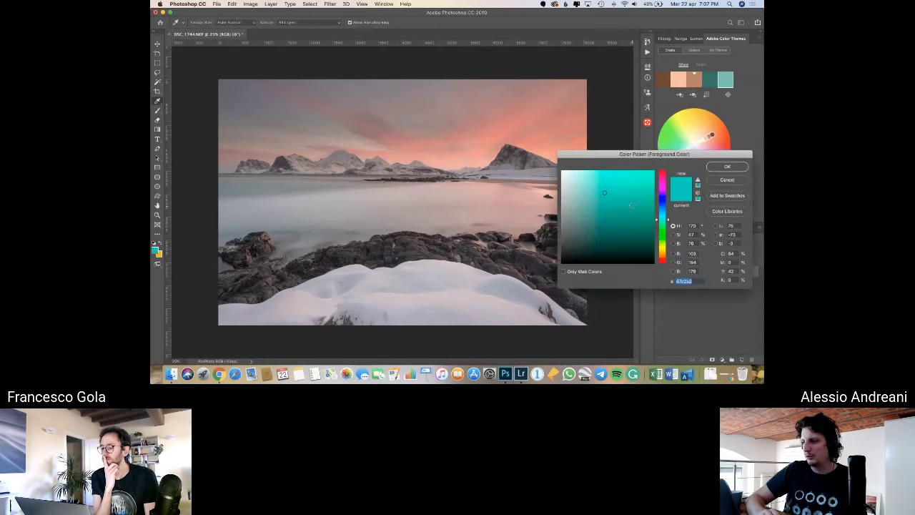
{"action": "left_click_drag", "start_coordinate": [676, 156], "coordinate": [584, 136]}
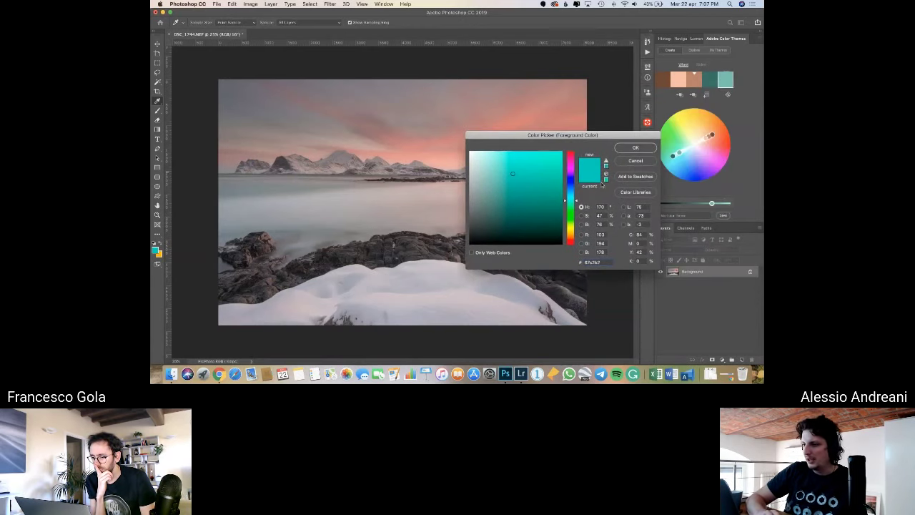
{"action": "left_click", "coordinate": [636, 148]}
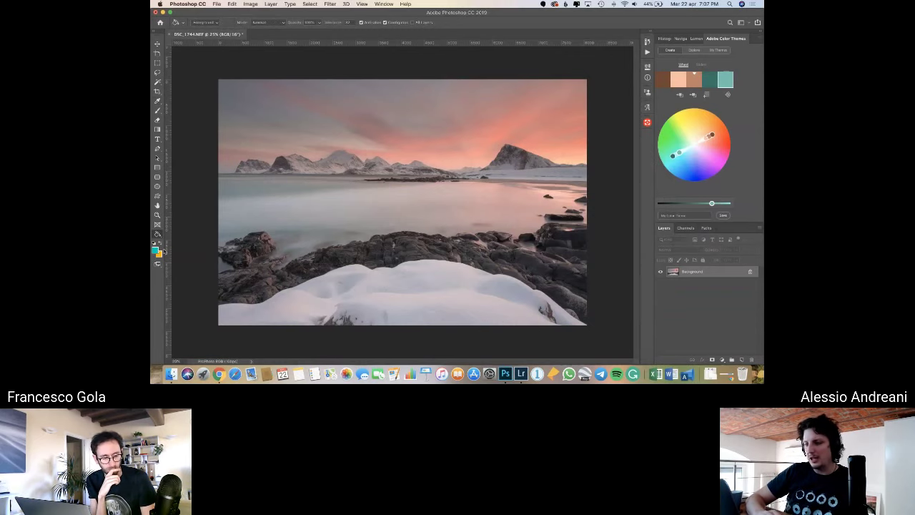
Fill a new layer with the teal foreground colour to preview it over the photo, and delete that layer.
{"action": "left_click", "coordinate": [741, 358]}
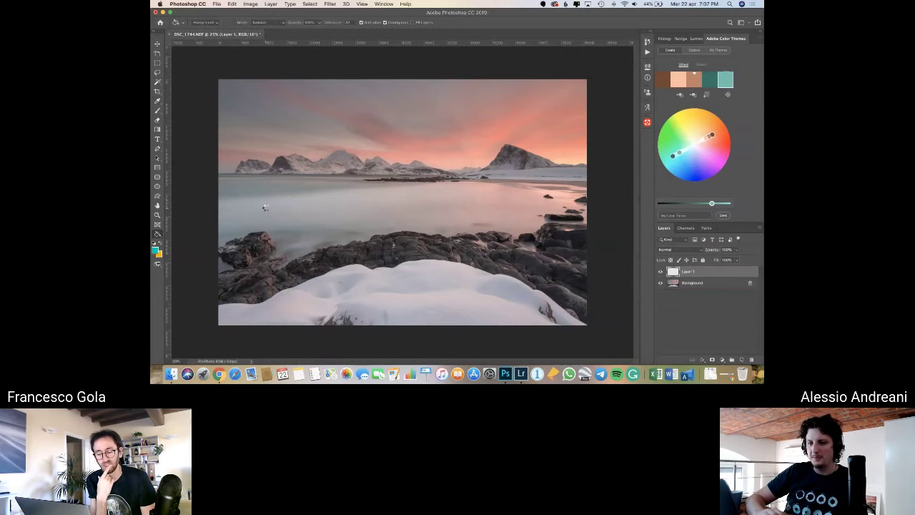
{"action": "left_click", "coordinate": [266, 208]}
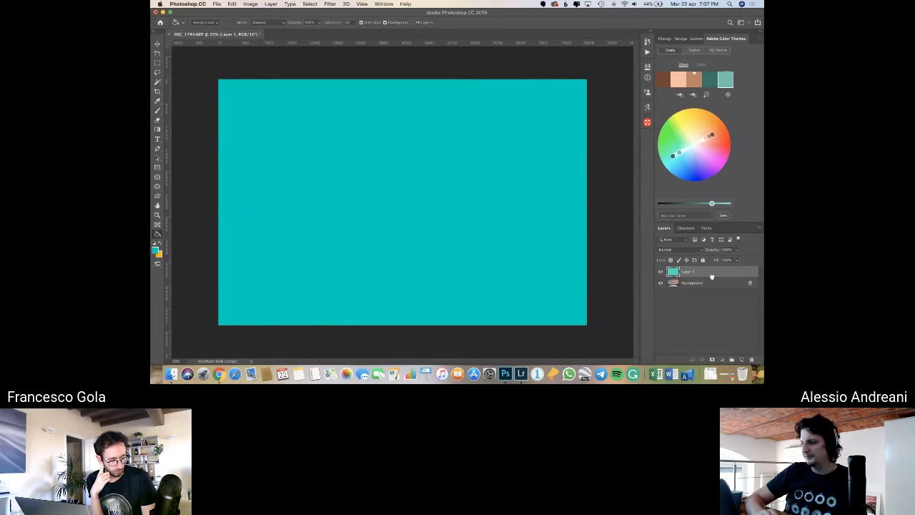
{"action": "left_click_drag", "start_coordinate": [711, 276], "coordinate": [750, 358]}
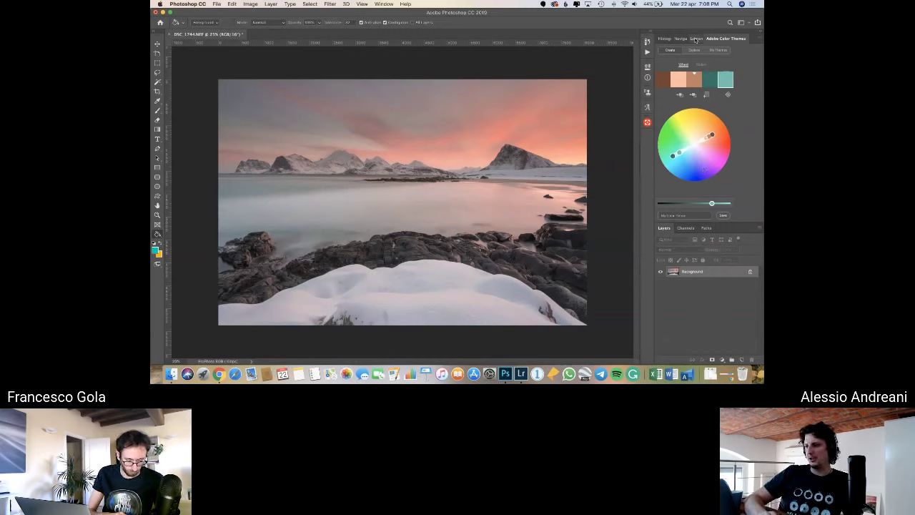
Display the Lumenzia panel, look through the TM Panel's colour and luminosity mask sections, and collapse the TM Panel.
{"action": "left_click", "coordinate": [694, 39]}
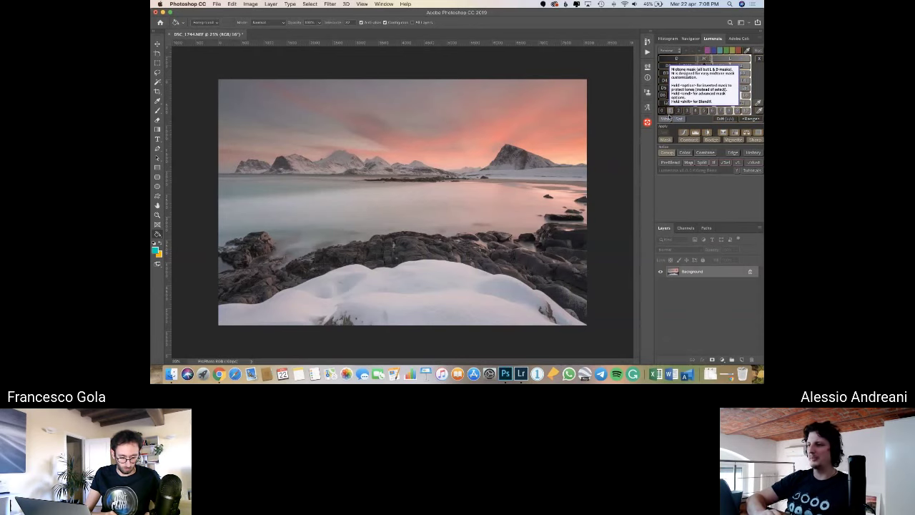
{"action": "left_click", "coordinate": [647, 122]}
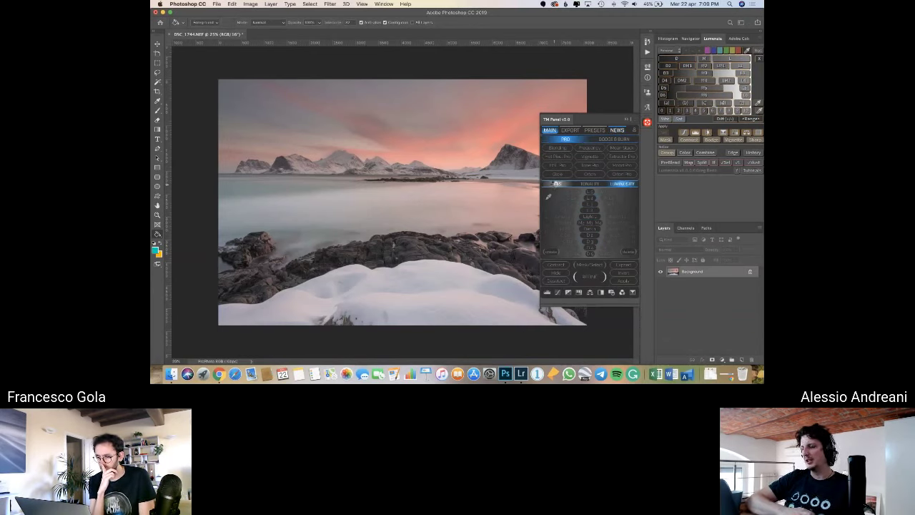
{"action": "left_click", "coordinate": [556, 184]}
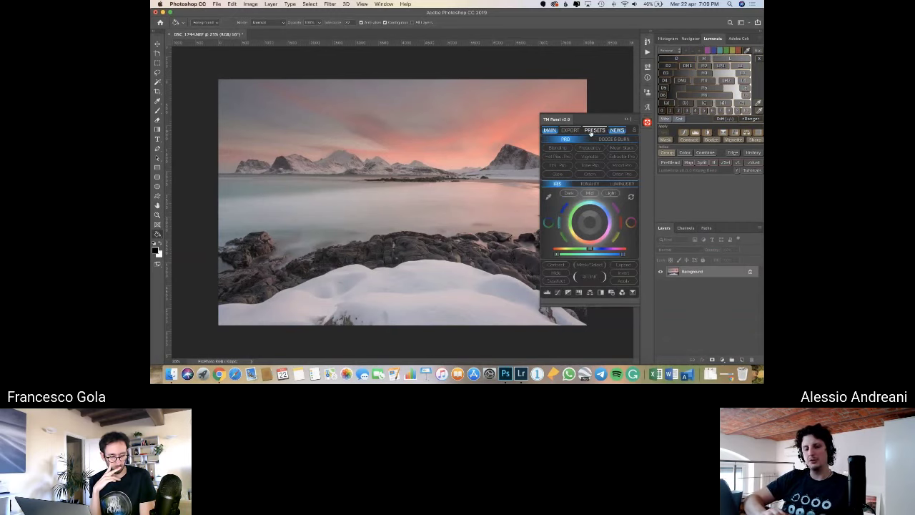
{"action": "left_click", "coordinate": [622, 184]}
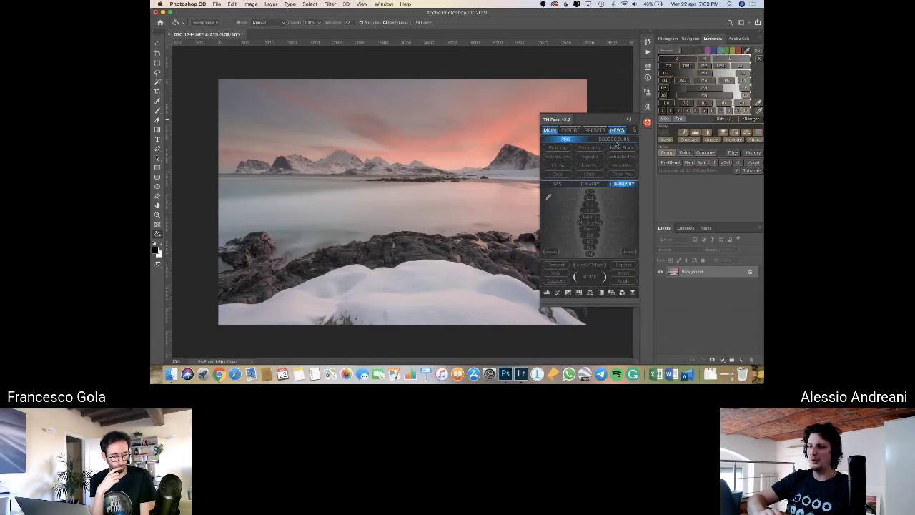
{"action": "left_click", "coordinate": [590, 183]}
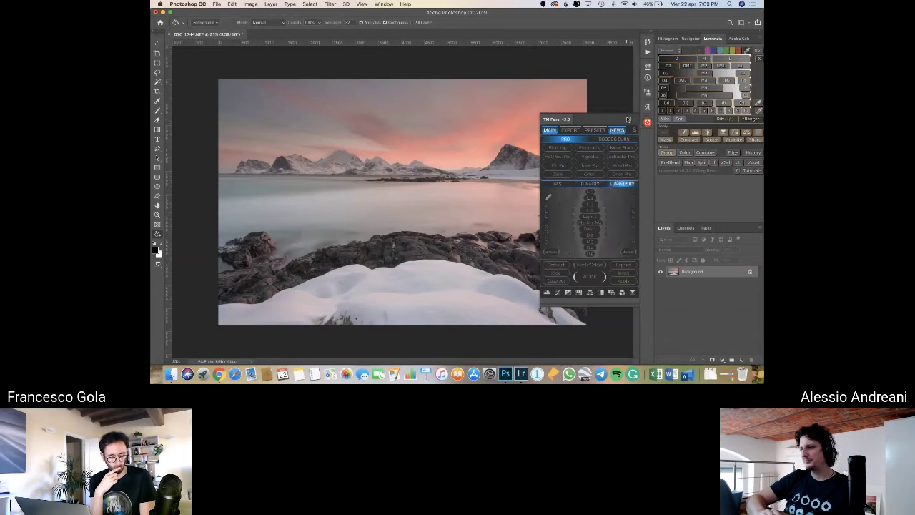
{"action": "left_click", "coordinate": [647, 122]}
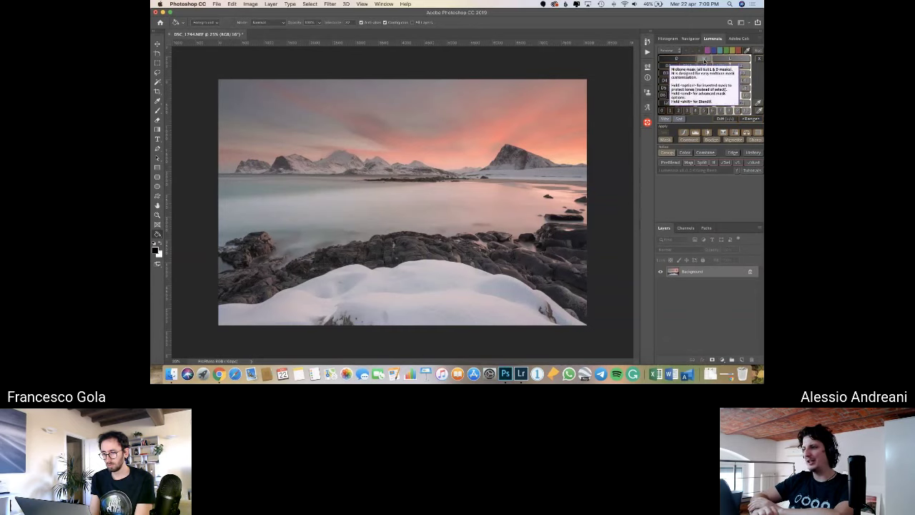
Preview Lumenzia's M midtone mask with its histogram and add a Curves adjustment layer using that mask.
{"action": "left_click", "coordinate": [705, 62]}
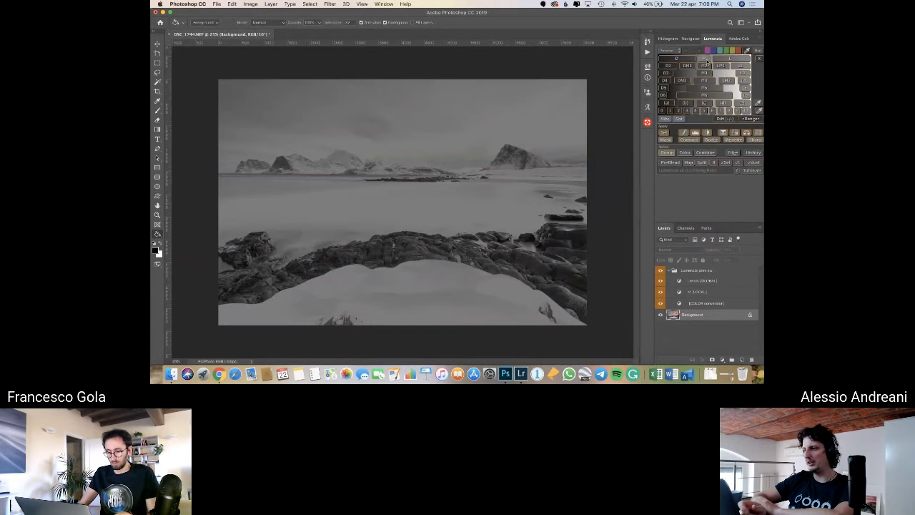
{"action": "left_click", "coordinate": [676, 41]}
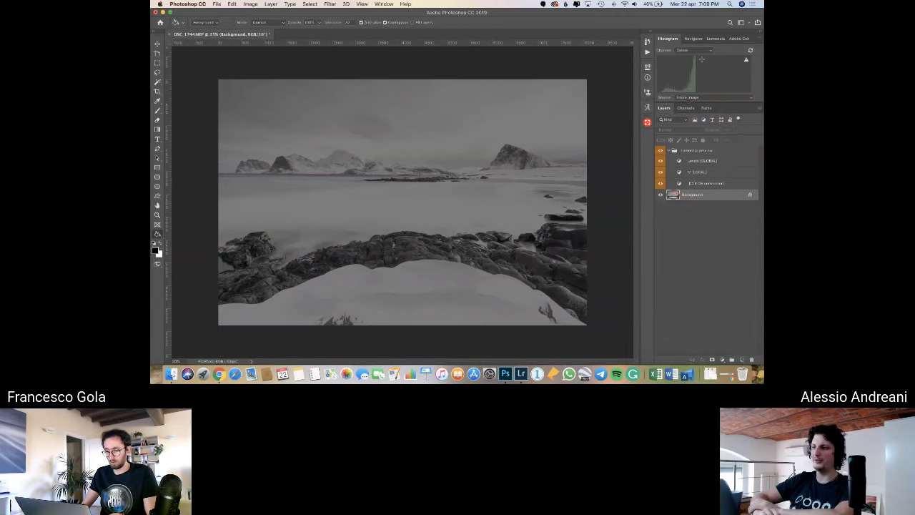
{"action": "left_click", "coordinate": [713, 39]}
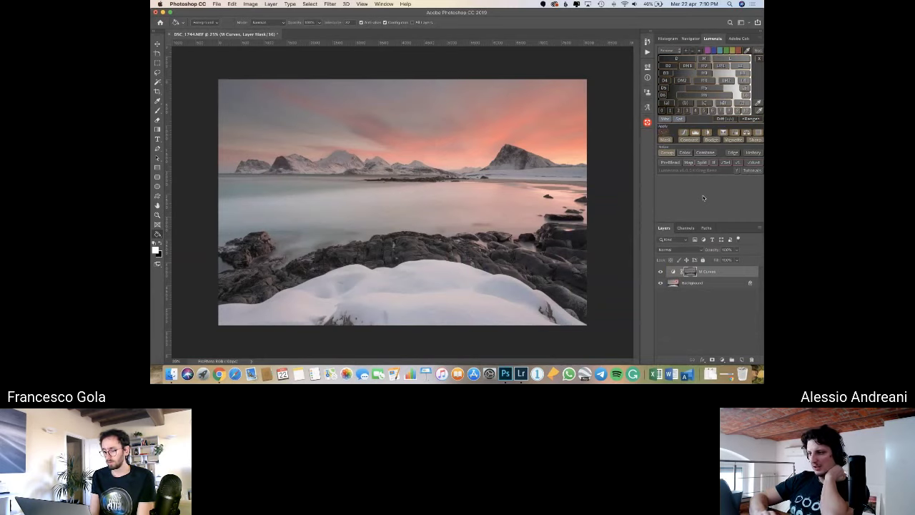
Open the M Curves layer's curve settings, view the available channels, and close the settings.
{"action": "left_click", "coordinate": [673, 272]}
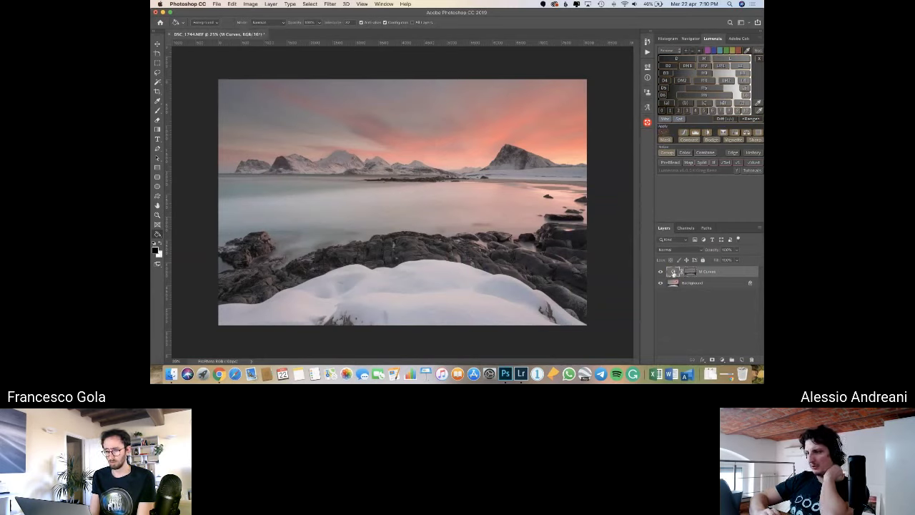
{"action": "double_click", "coordinate": [673, 272]}
{"action": "left_click", "coordinate": [593, 97]}
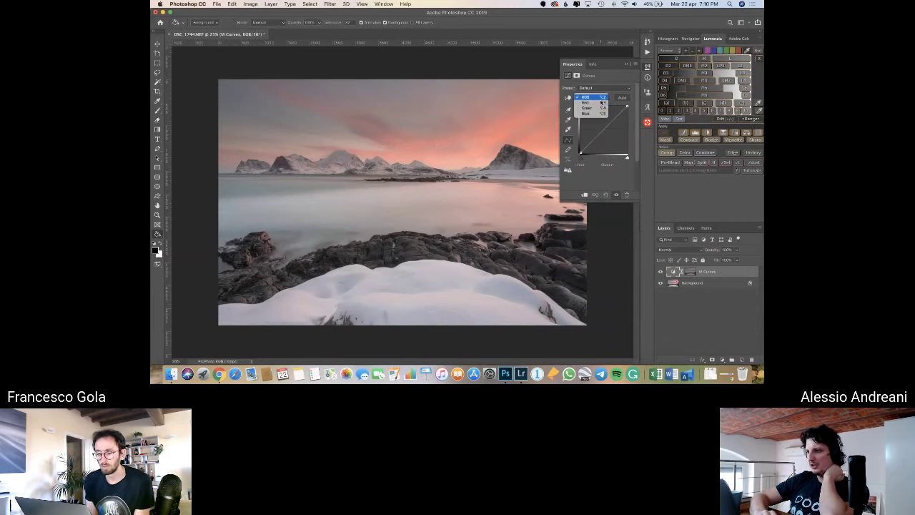
{"action": "left_click", "coordinate": [617, 78]}
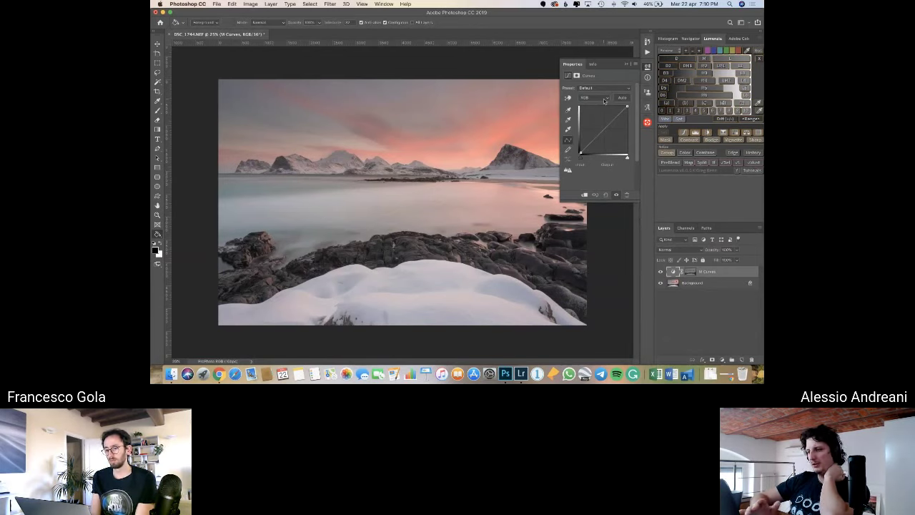
{"action": "left_click", "coordinate": [627, 65]}
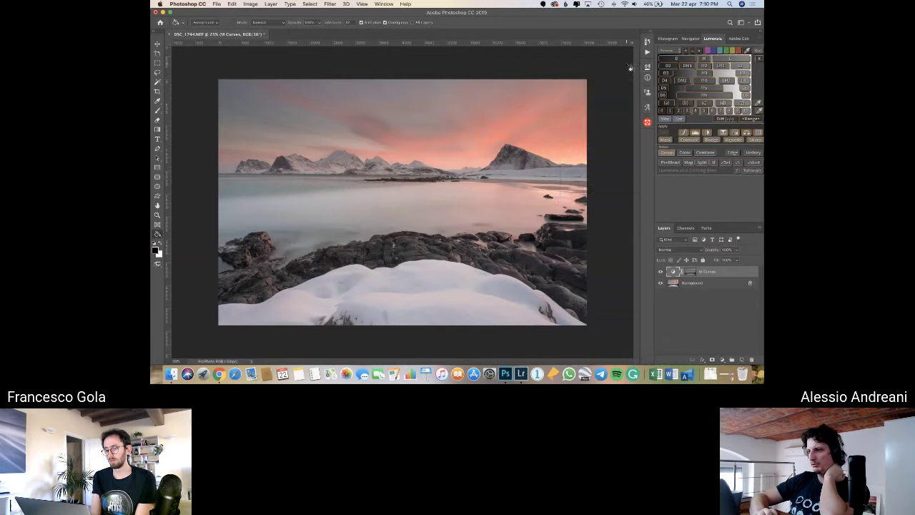
Shape a strong S-curve on the M Curves layer with lowered shadows and maximum highlights, and reduce the layer's opacity.
{"action": "double_click", "coordinate": [672, 272]}
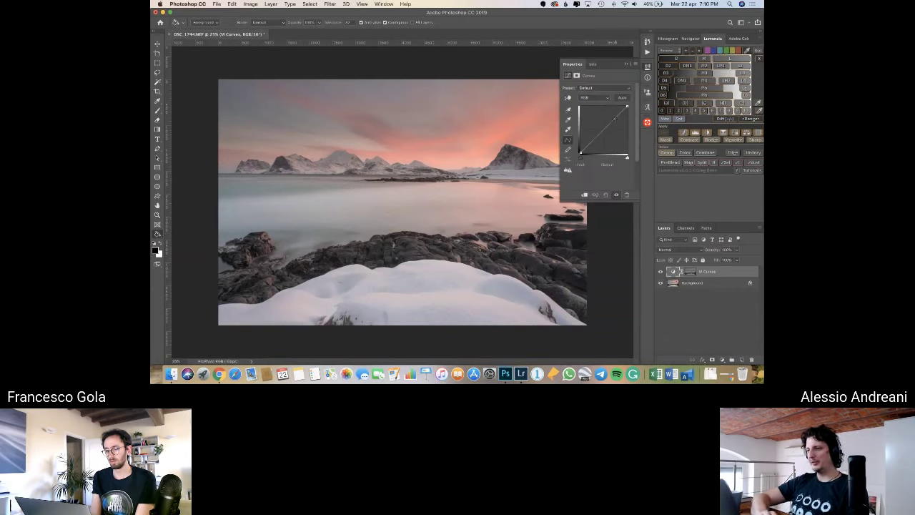
{"action": "left_click_drag", "start_coordinate": [614, 116], "coordinate": [591, 152]}
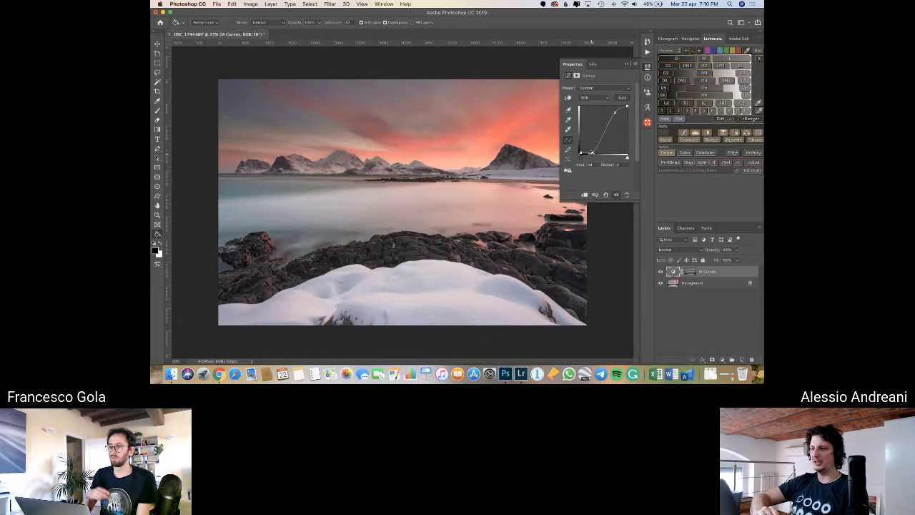
{"action": "left_click_drag", "start_coordinate": [615, 112], "coordinate": [614, 106]}
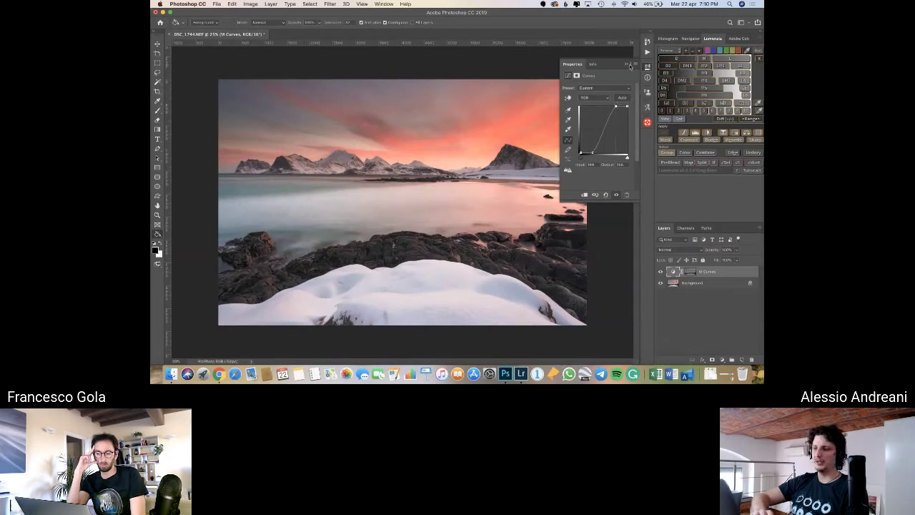
{"action": "left_click", "coordinate": [625, 65]}
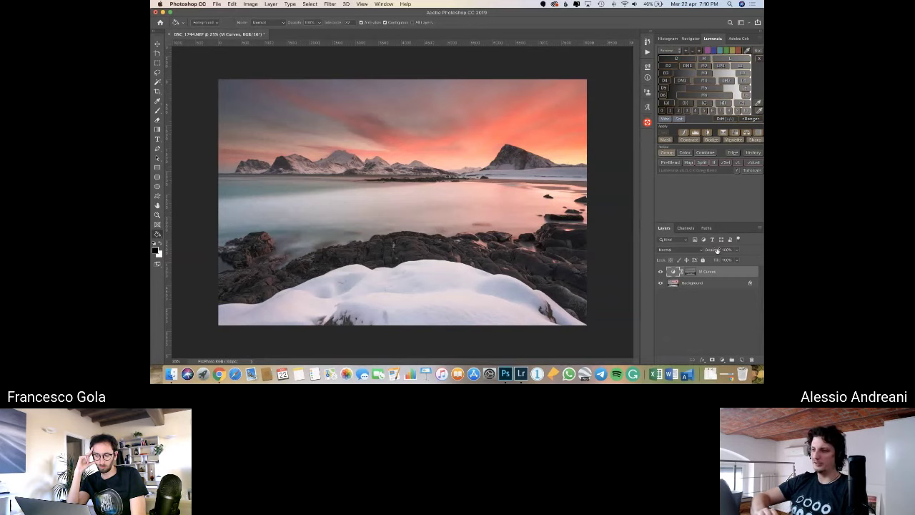
{"action": "left_click_drag", "start_coordinate": [717, 249], "coordinate": [584, 237]}
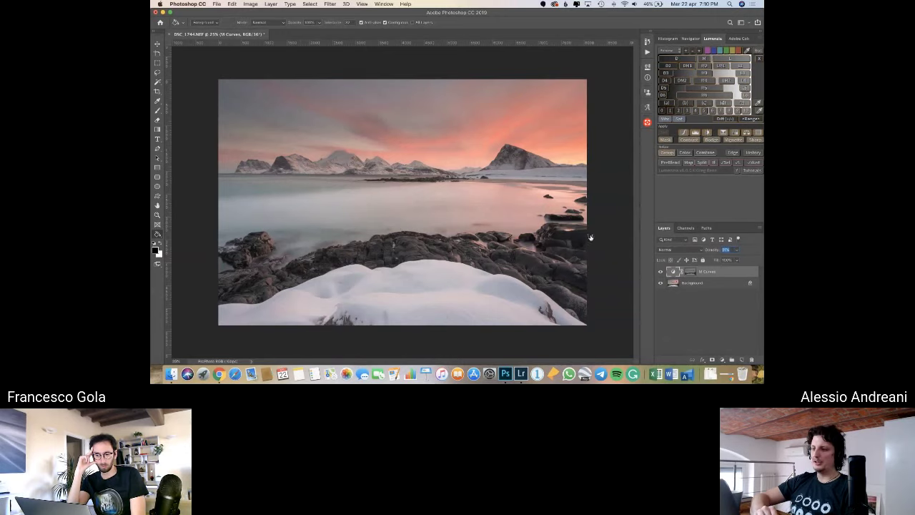
{"action": "left_click_drag", "start_coordinate": [591, 238], "coordinate": [596, 239]}
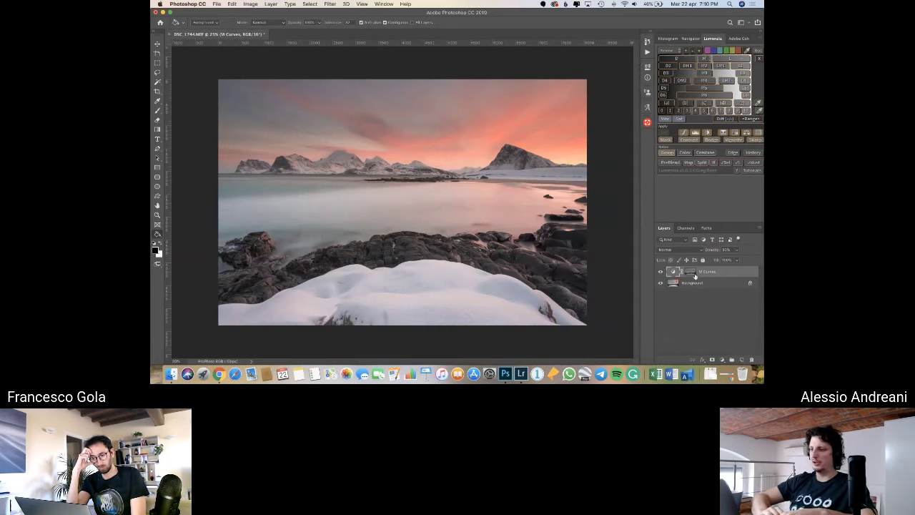
Display the M Curves layer mask alone, paint a soft white brush spot on the foreground snow, and undo it.
{"action": "left_click", "coordinate": [689, 273], "text": "alt"}
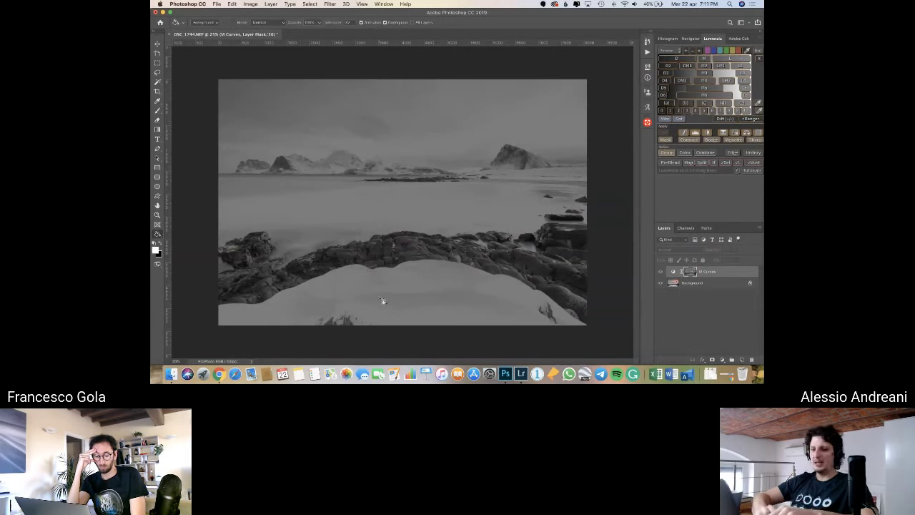
{"action": "left_click", "coordinate": [159, 113]}
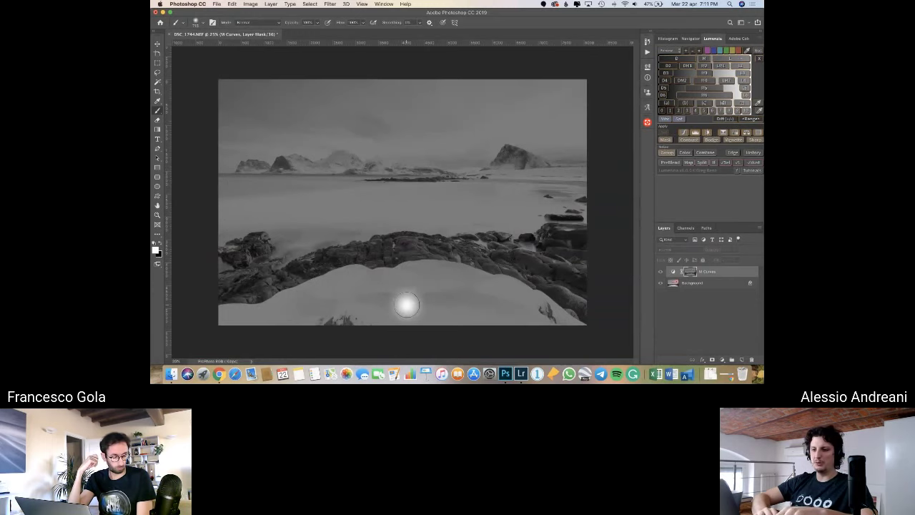
{"action": "scroll", "coordinate": [407, 305], "scroll_direction": "up", "scroll_amount": 5}
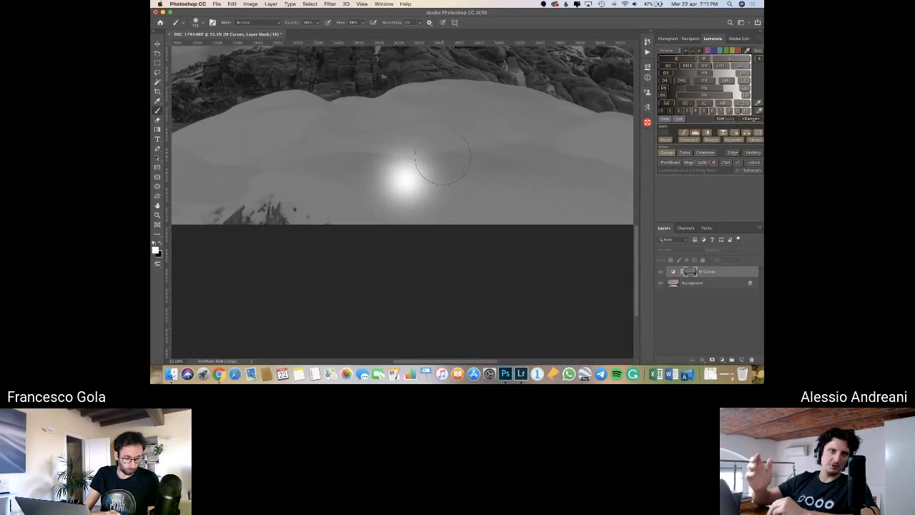
{"action": "key", "text": "super+z"}
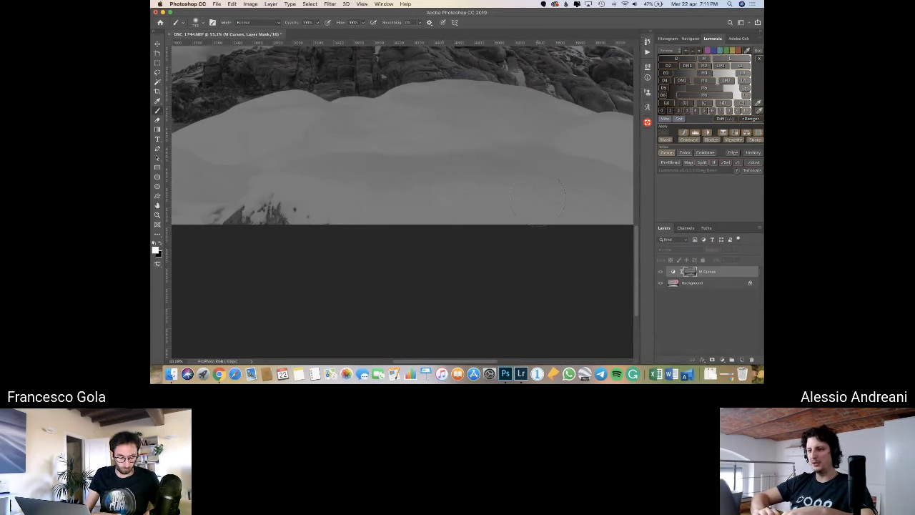
Return from the mask view to the photo and compare the foreground with the M Curves layer hidden and shown.
{"action": "left_click", "coordinate": [691, 271], "text": "alt"}
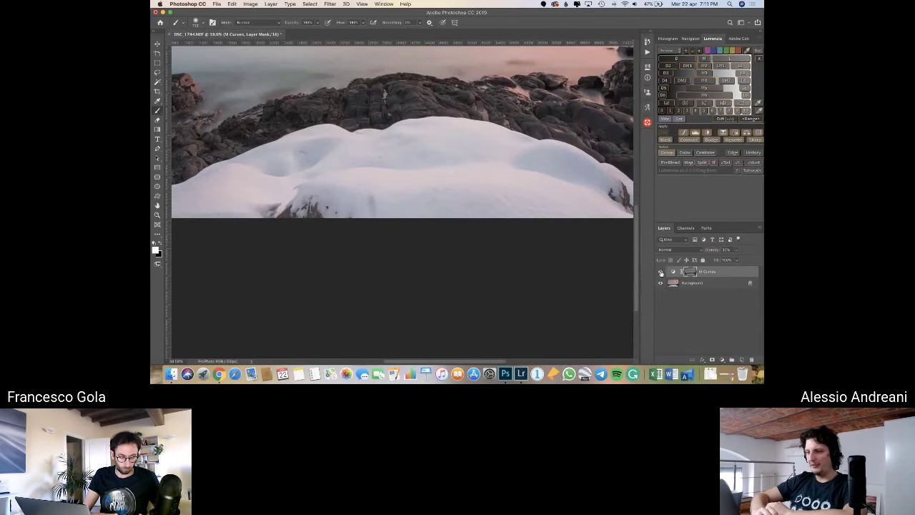
{"action": "left_click", "coordinate": [660, 272]}
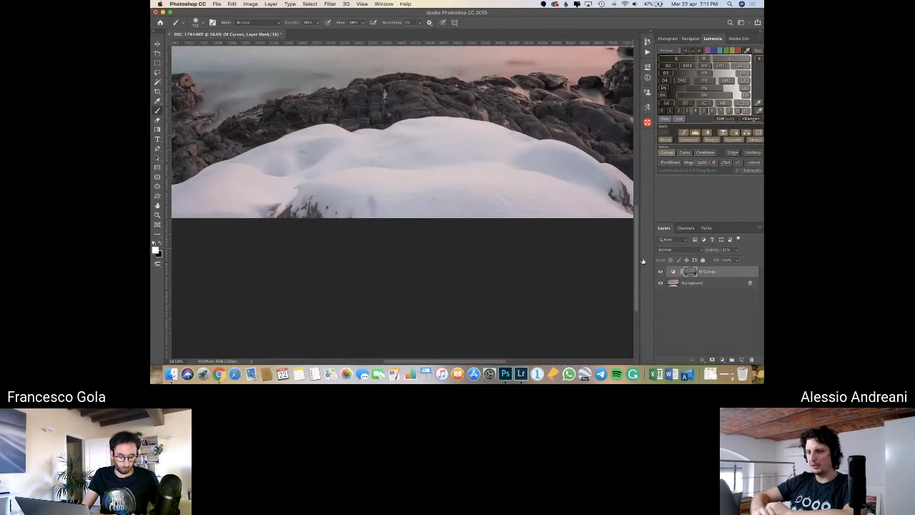
Compare the foreground snow up close with the M Curves layer hidden and shown.
{"action": "left_click", "coordinate": [661, 272]}
{"action": "scroll", "coordinate": [465, 147], "scroll_direction": "up", "scroll_amount": 5}
{"action": "key", "text": "bracketright"}
{"action": "key", "text": "bracketright"}
{"action": "key", "text": "bracketright"}
{"action": "key", "text": "bracketright"}
{"action": "key", "text": "bracketright"}
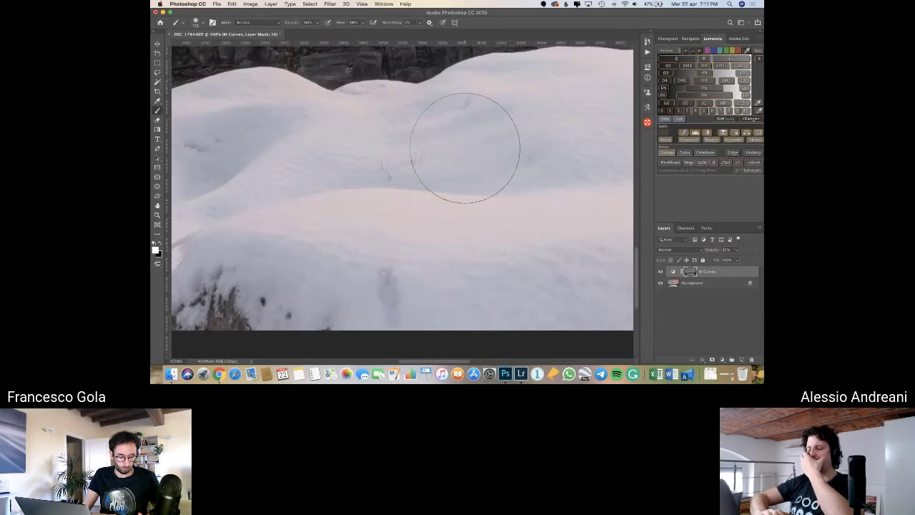
{"action": "left_click", "coordinate": [660, 271]}
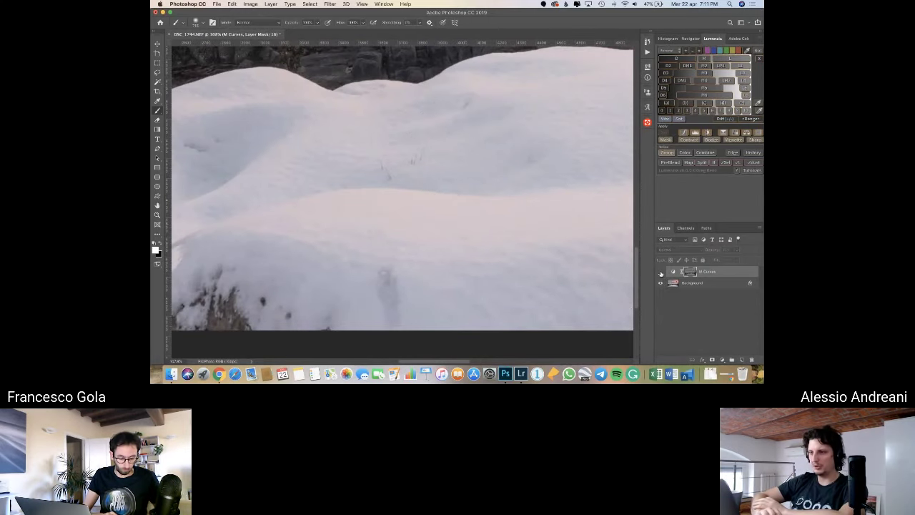
{"action": "left_click", "coordinate": [660, 272]}
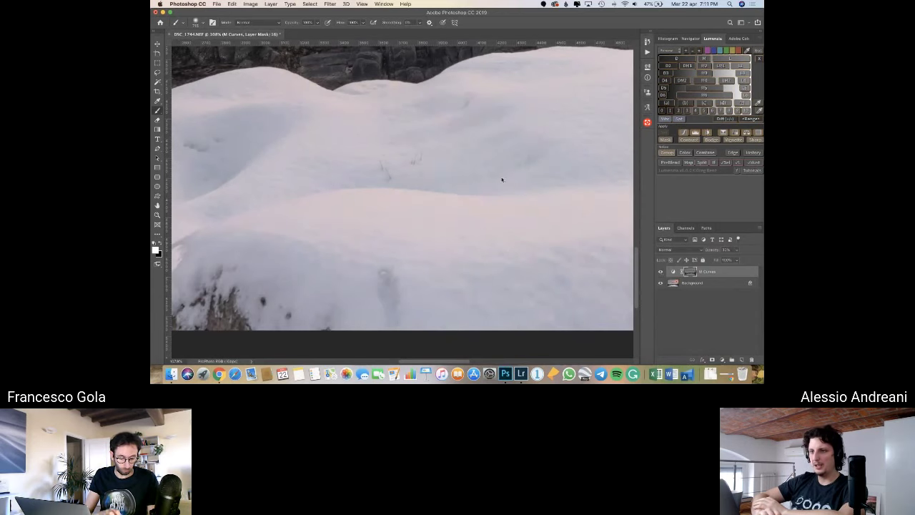
Examine the shoreline rocks and mountains up close, and compare the whole photo with and without the M Curves layer.
{"action": "scroll", "coordinate": [489, 169], "scroll_direction": "up", "scroll_amount": 2}
{"action": "scroll", "coordinate": [488, 168], "scroll_direction": "up", "scroll_amount": 10}
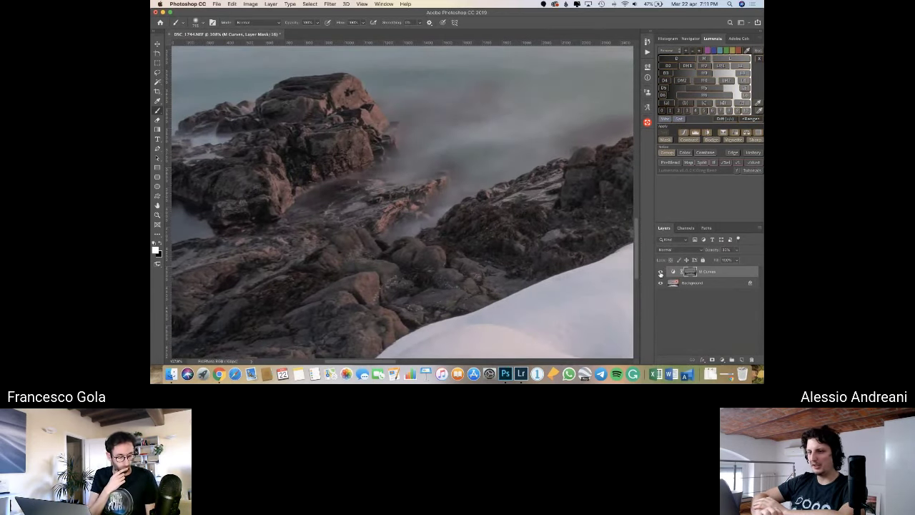
{"action": "scroll", "coordinate": [562, 187], "scroll_direction": "up", "scroll_amount": 15}
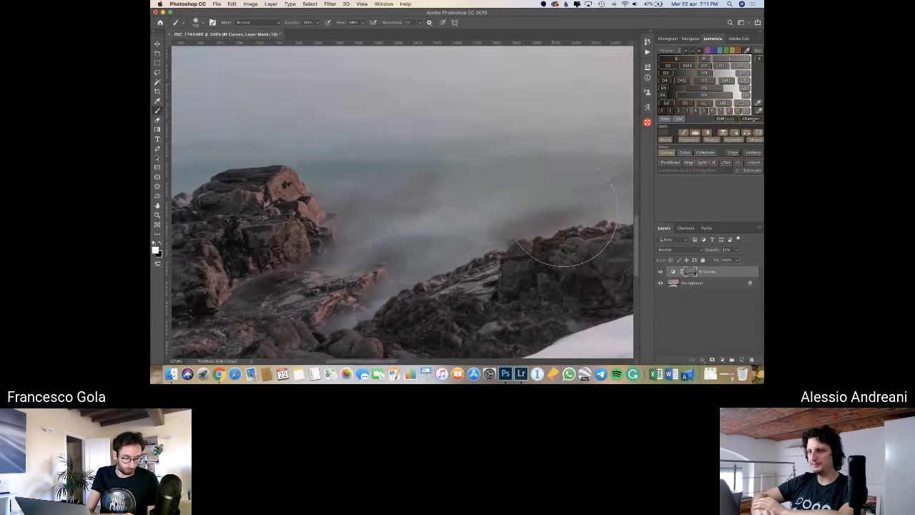
{"action": "scroll", "coordinate": [562, 187], "scroll_direction": "down", "scroll_amount": 10}
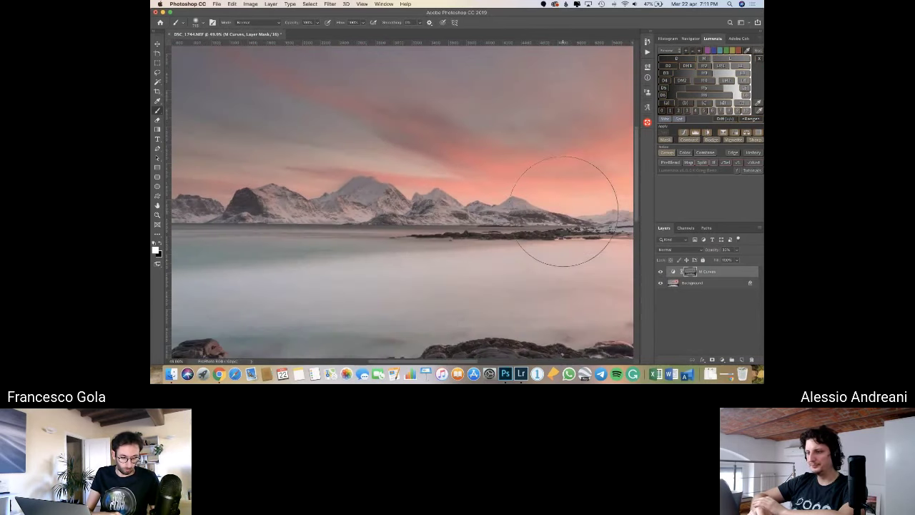
{"action": "left_click", "coordinate": [661, 272]}
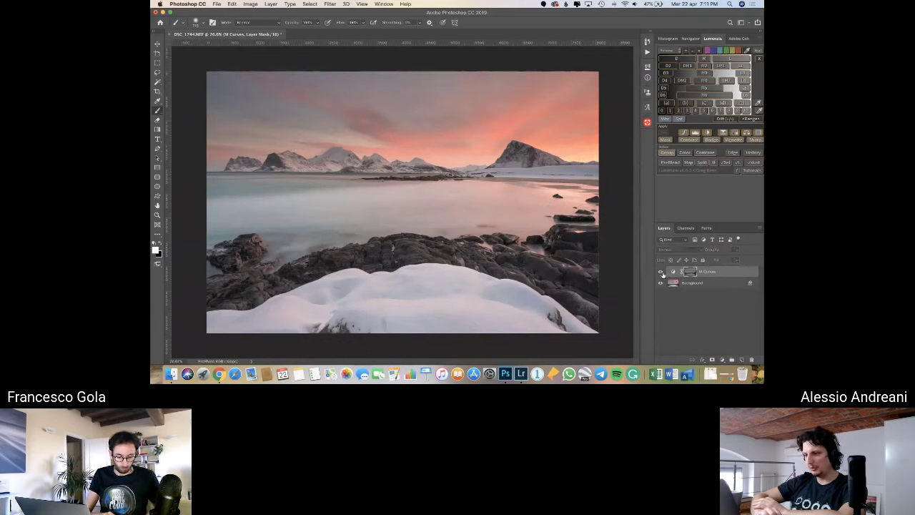
Convert the locked Background into a regular layer with the default name Layer 0.
{"action": "left_click", "coordinate": [672, 273]}
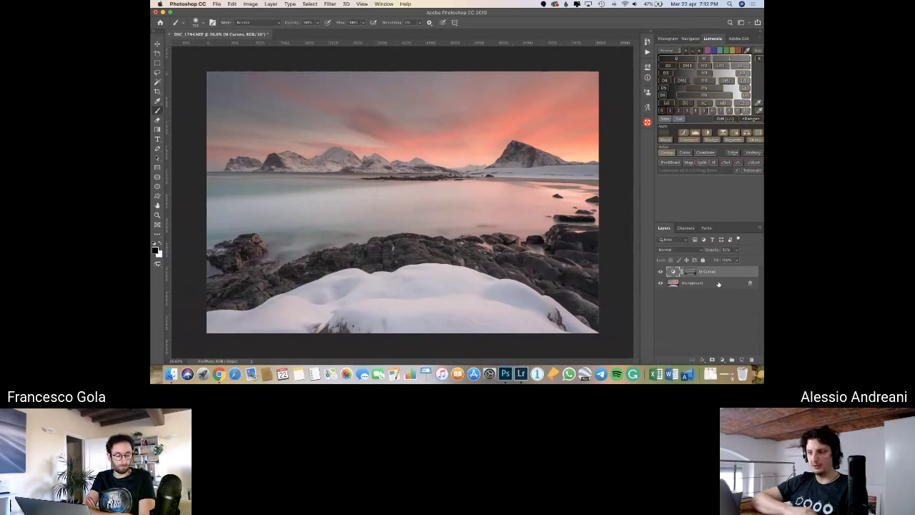
{"action": "left_click", "coordinate": [712, 283]}
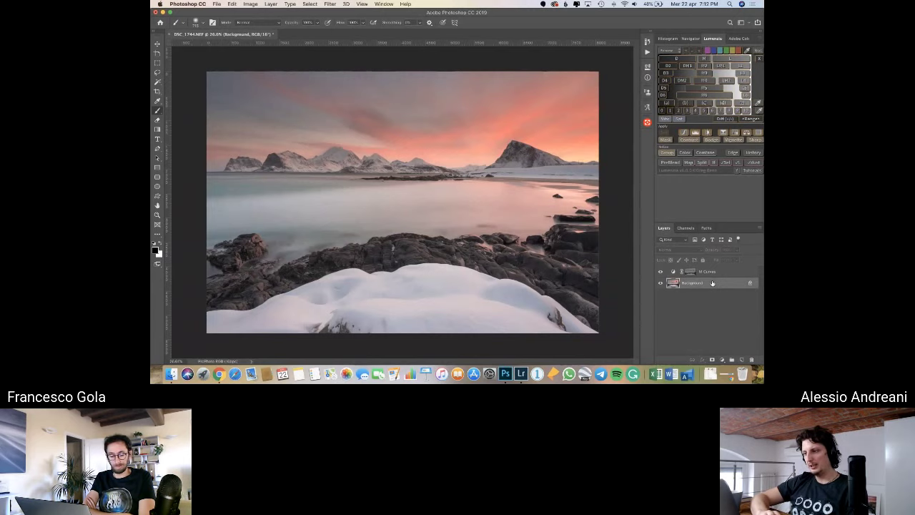
{"action": "double_click", "coordinate": [714, 283]}
{"action": "key", "text": "Return"}
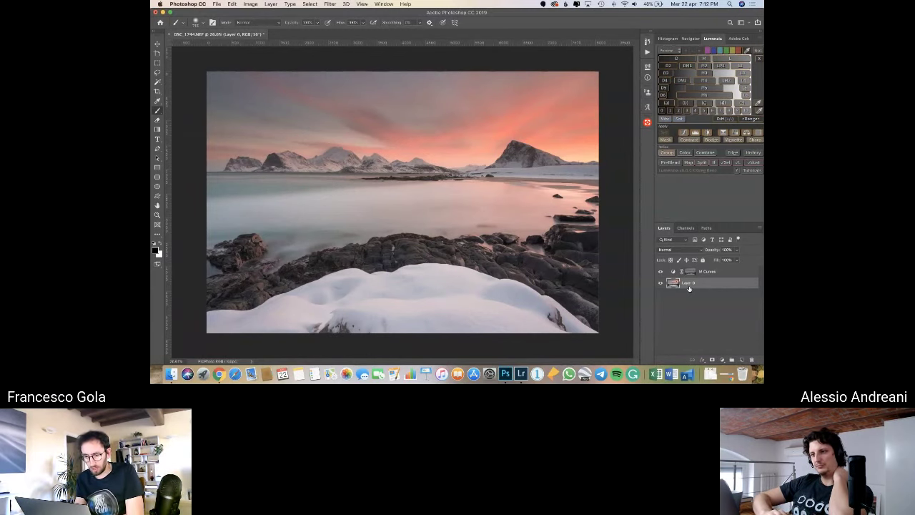
{"action": "key", "text": "ctrl+Left"}
{"action": "key", "text": "ctrl+Right"}
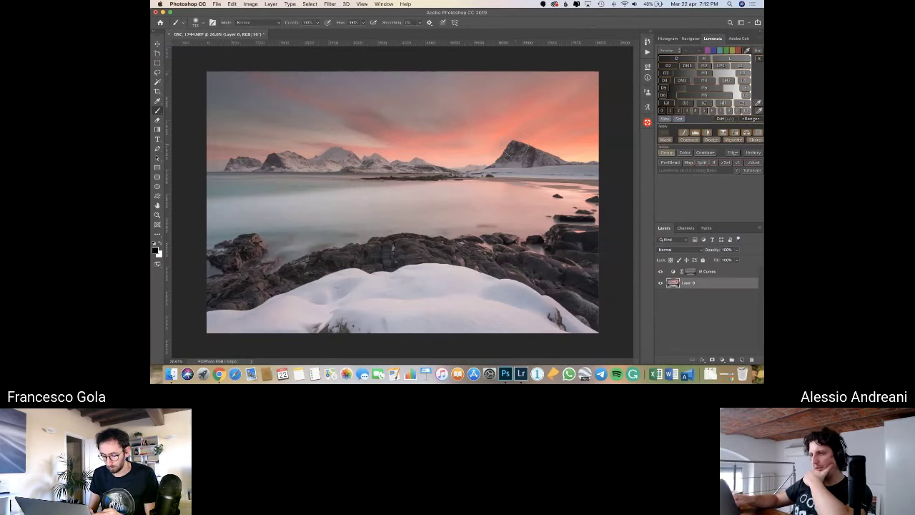
{"action": "left_click", "coordinate": [331, 4]}
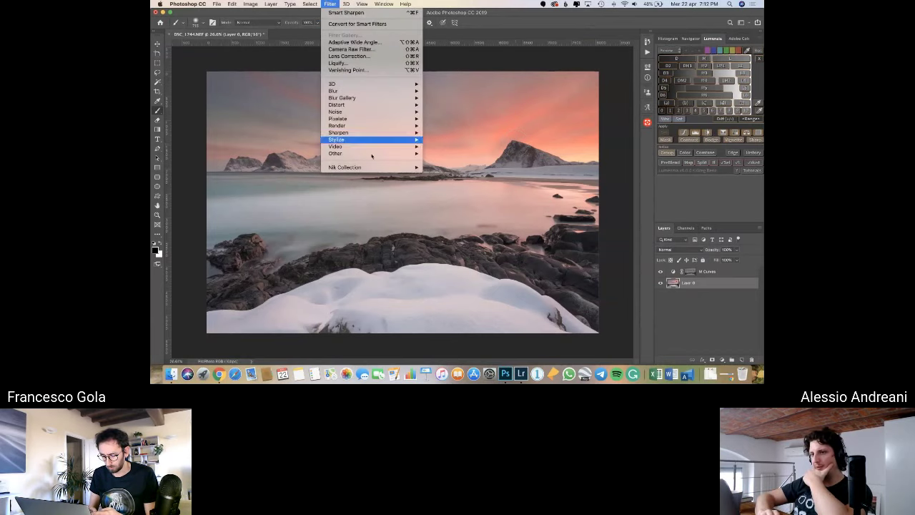
{"action": "mouse_move", "coordinate": [369, 166]}
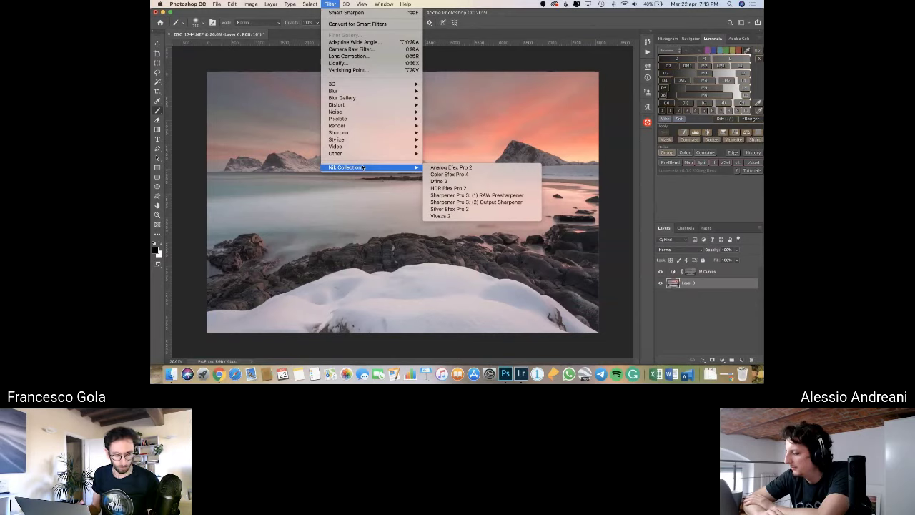
{"action": "key", "text": "Escape"}
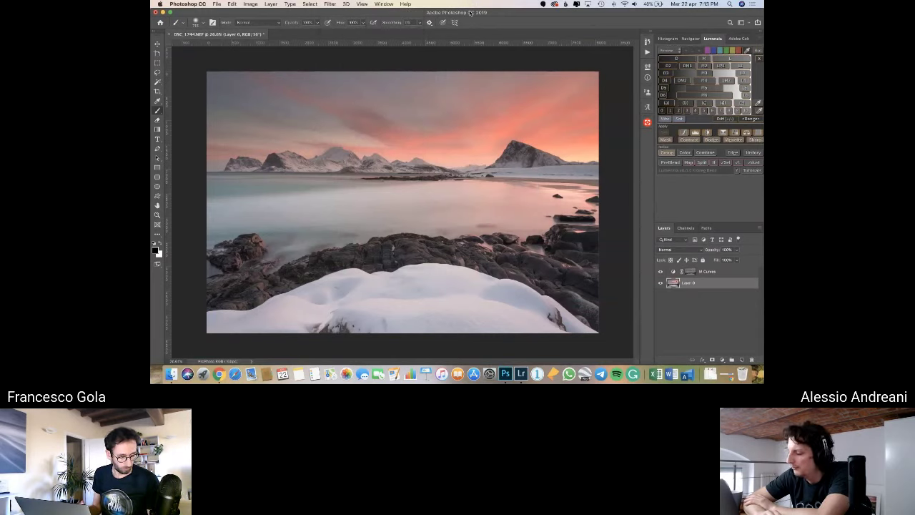
Open the Nik Collection's Viveza 2 filter on Layer 0 and move its window slightly higher.
{"action": "left_click", "coordinate": [329, 5]}
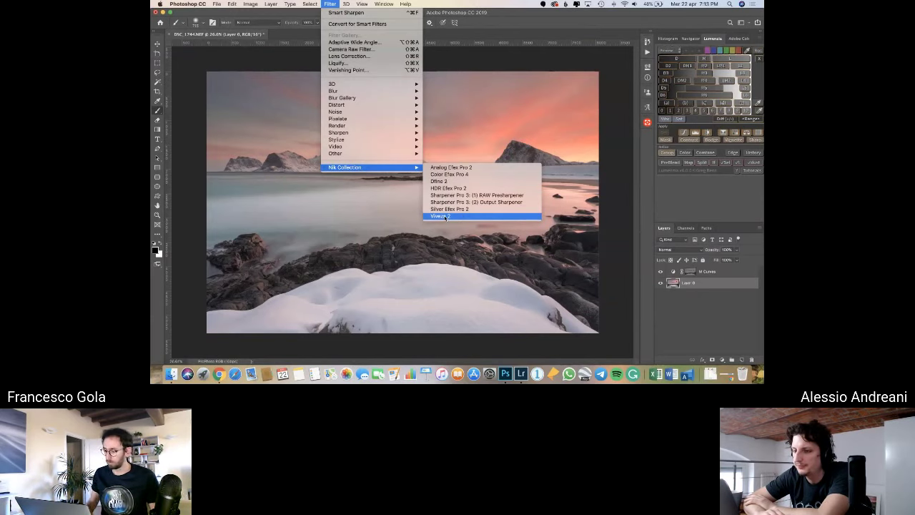
{"action": "left_click", "coordinate": [445, 217]}
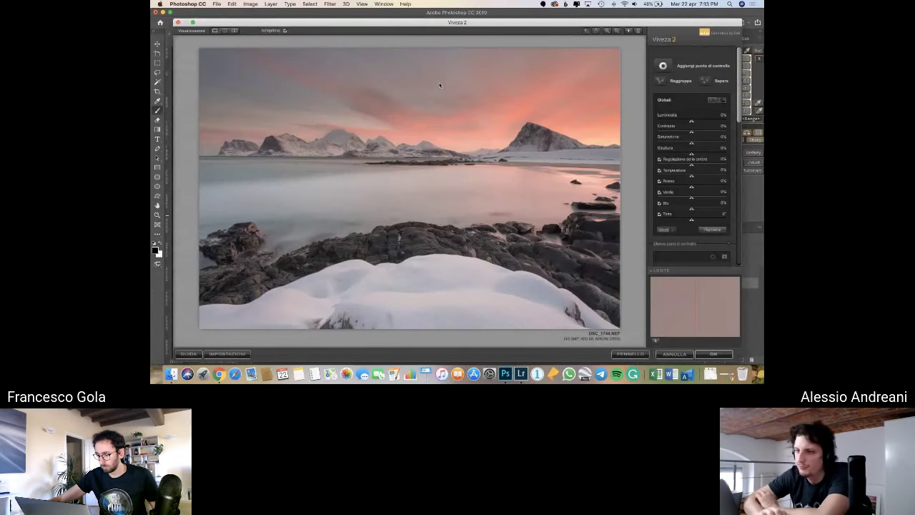
{"action": "left_click_drag", "start_coordinate": [446, 20], "coordinate": [447, 15]}
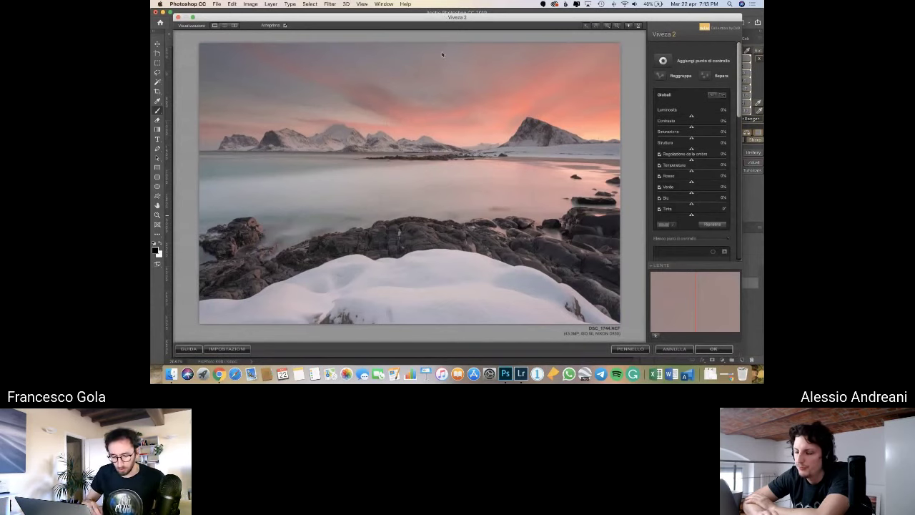
Switch to Lightstream in Chrome, send the Tutti scene to the live stream, and return to Photoshop's Viveza 2 window.
{"action": "key", "text": "ctrl+Up"}
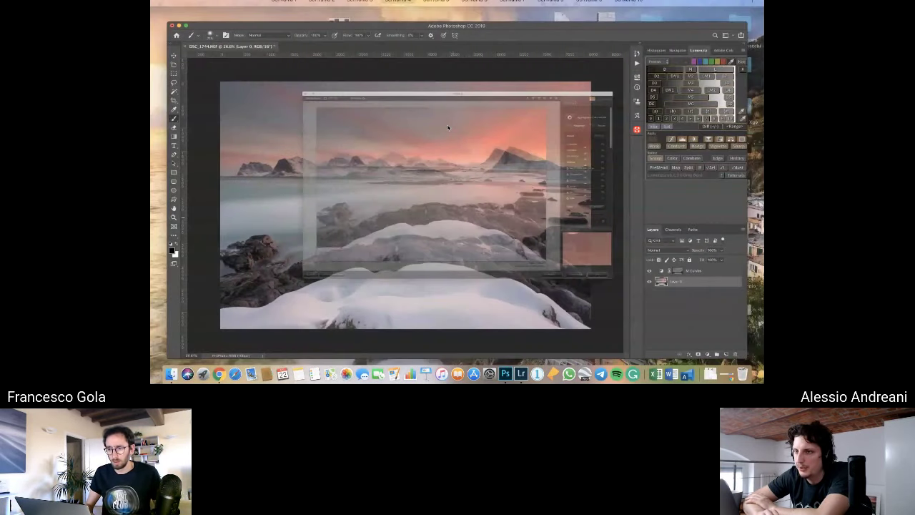
{"action": "mouse_move", "coordinate": [363, 33]}
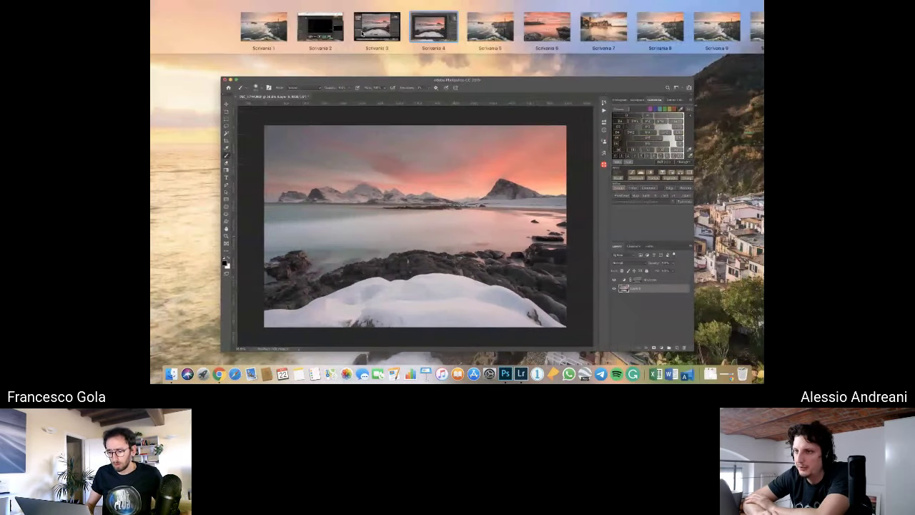
{"action": "left_click", "coordinate": [320, 27]}
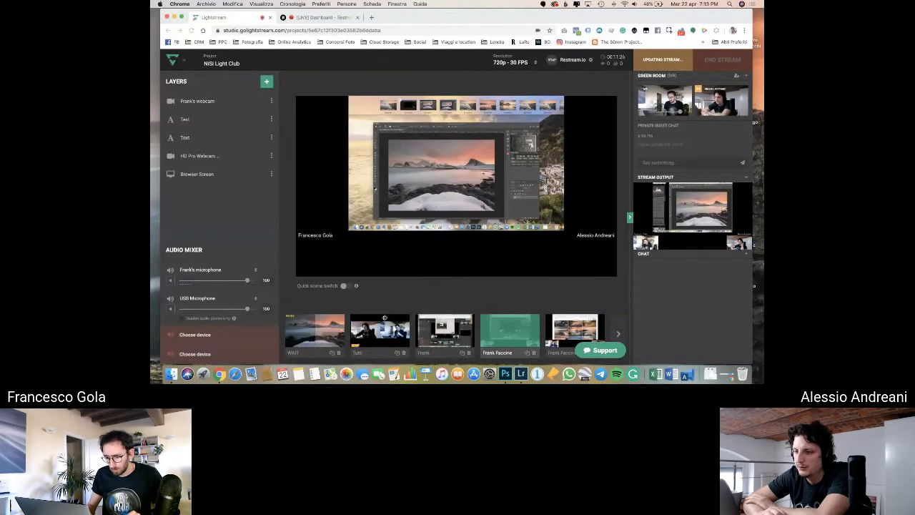
{"action": "left_click", "coordinate": [401, 335]}
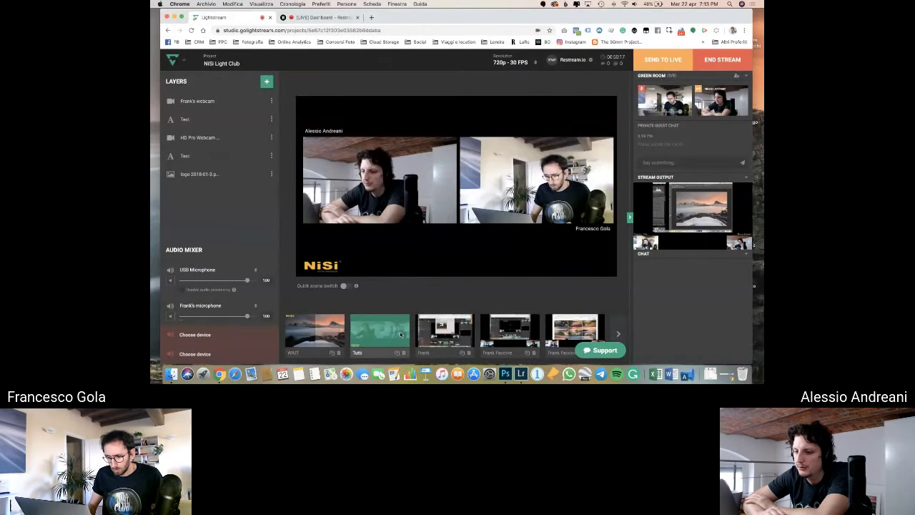
{"action": "left_click", "coordinate": [663, 59]}
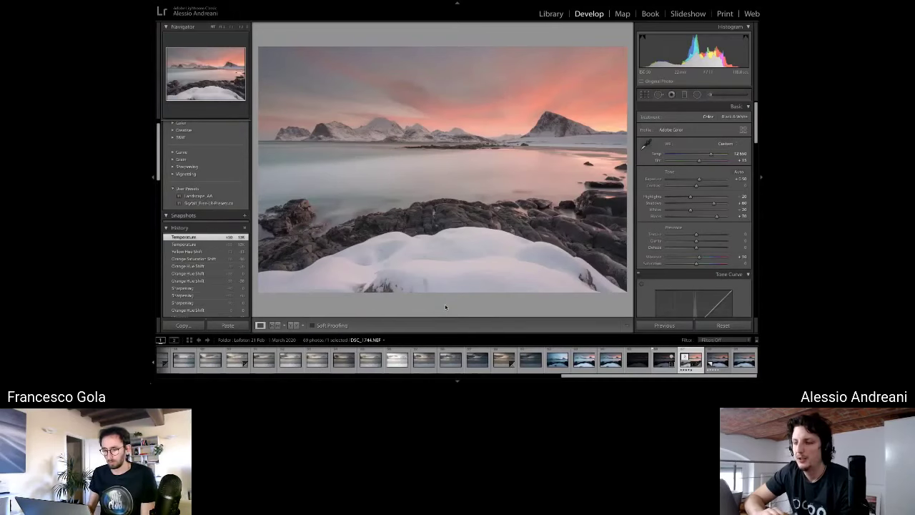
{"action": "mouse_move", "coordinate": [626, 6]}
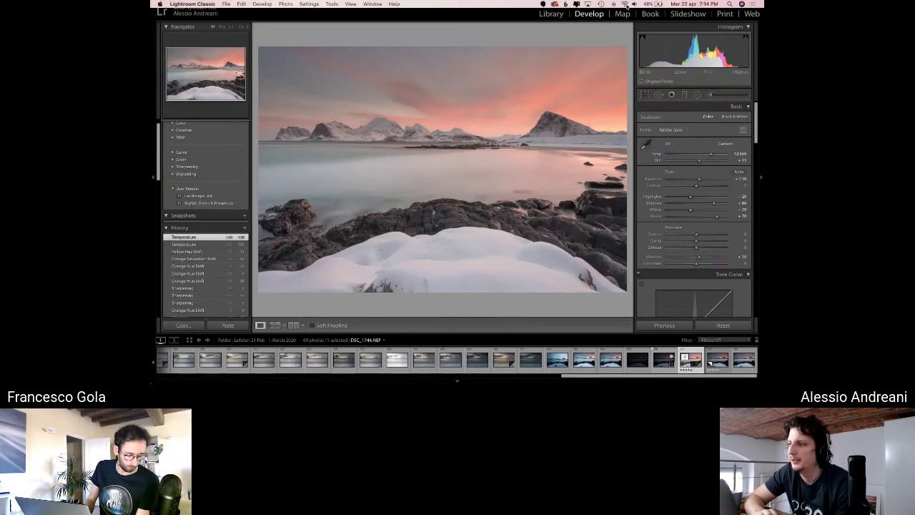
{"action": "key", "text": "super+Tab"}
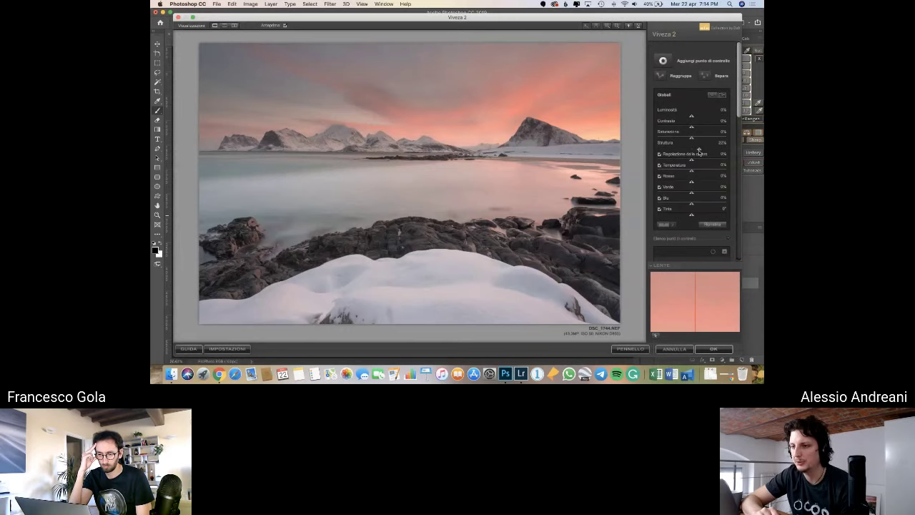
Try the global Structure at about 20% and the global Contrast at about 19%, and reset Contrast to 0%.
{"action": "left_click_drag", "start_coordinate": [699, 152], "coordinate": [701, 150]}
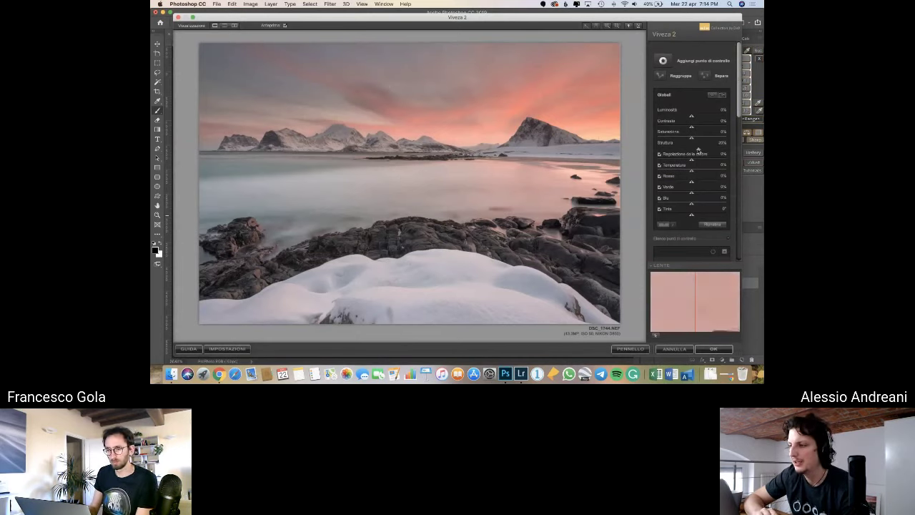
{"action": "left_click_drag", "start_coordinate": [700, 150], "coordinate": [699, 129]}
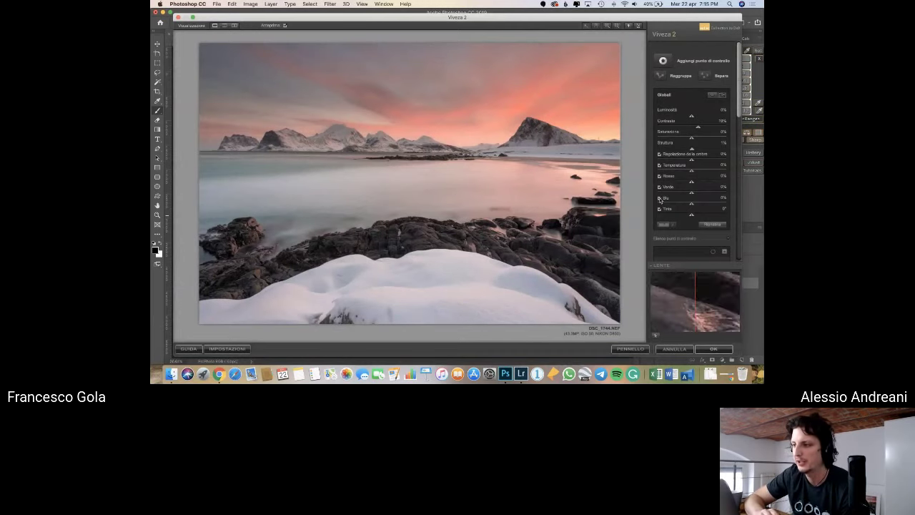
{"action": "left_click", "coordinate": [721, 121]}
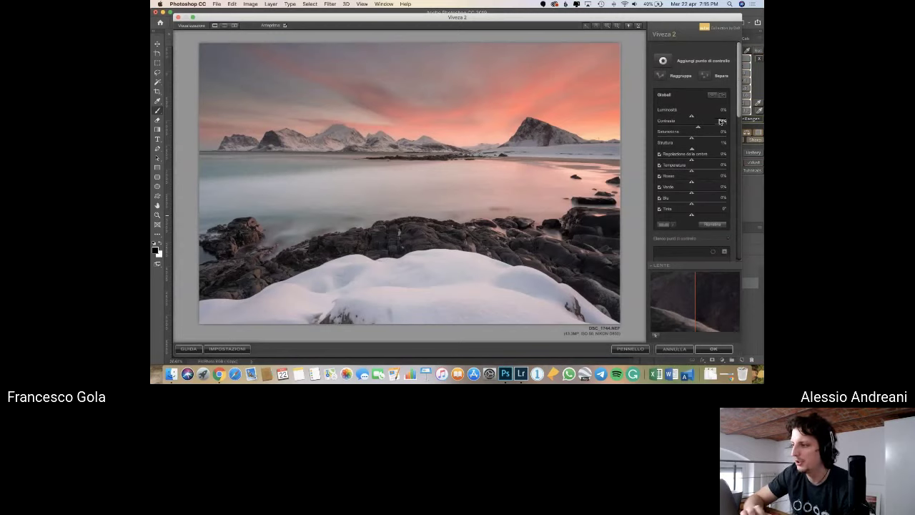
{"action": "type", "text": "0"}
{"action": "key", "text": "Return"}
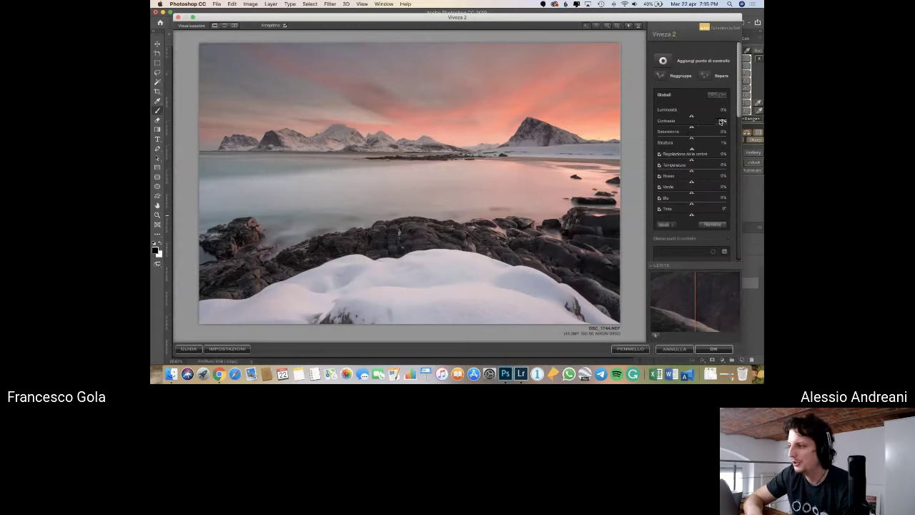
Set the global Structure in Viveza 2 to about 19%.
{"action": "left_click", "coordinate": [691, 140]}
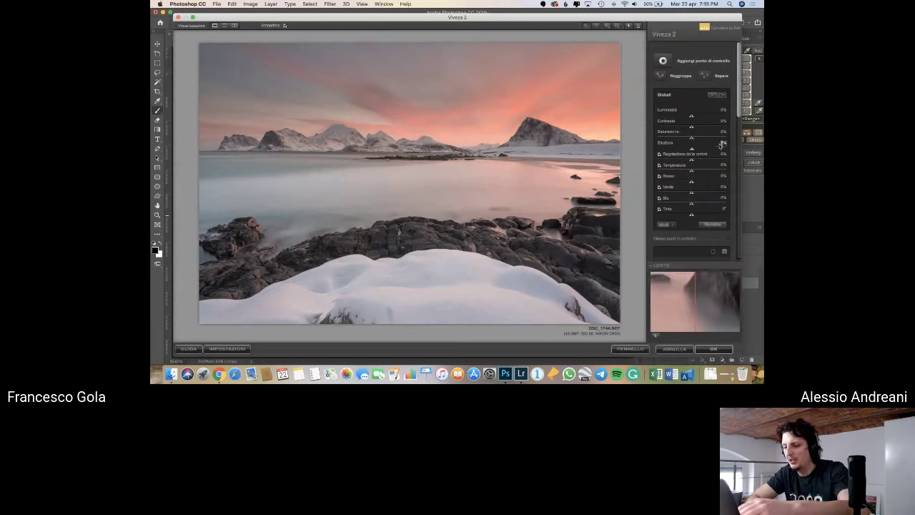
{"action": "left_click_drag", "start_coordinate": [720, 145], "coordinate": [721, 145]}
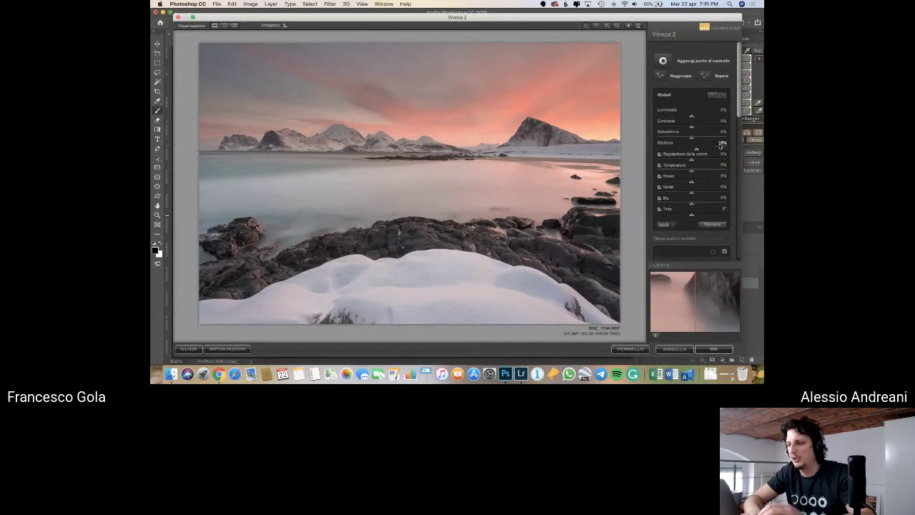
{"action": "left_click_drag", "start_coordinate": [720, 145], "coordinate": [699, 149]}
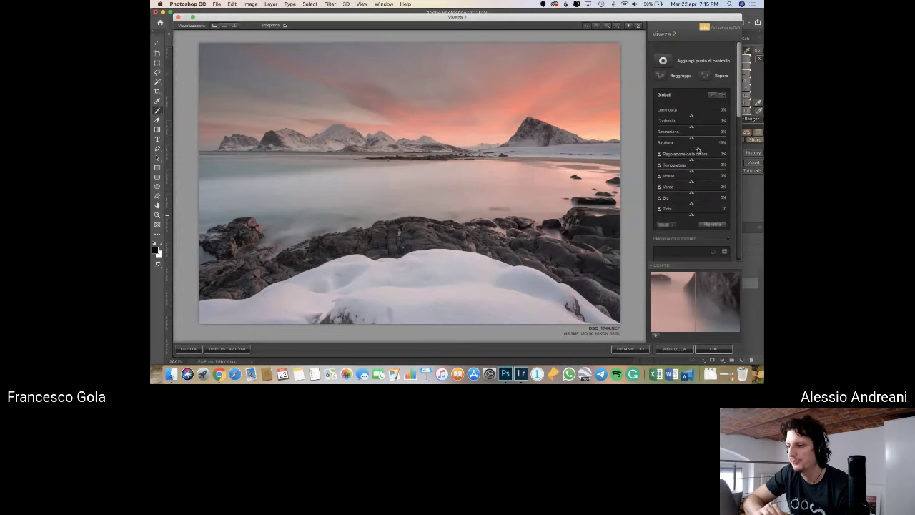